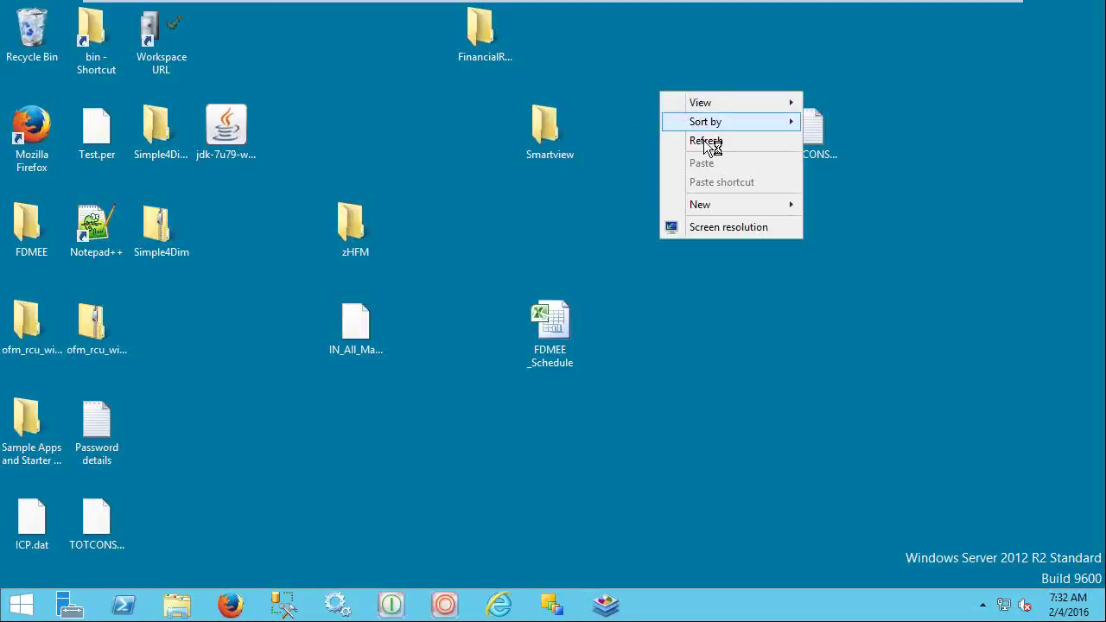
Refresh the desktop, select the Workspace URL shortcut, and minimise the VM console window
click(709, 143)
click(161, 41)
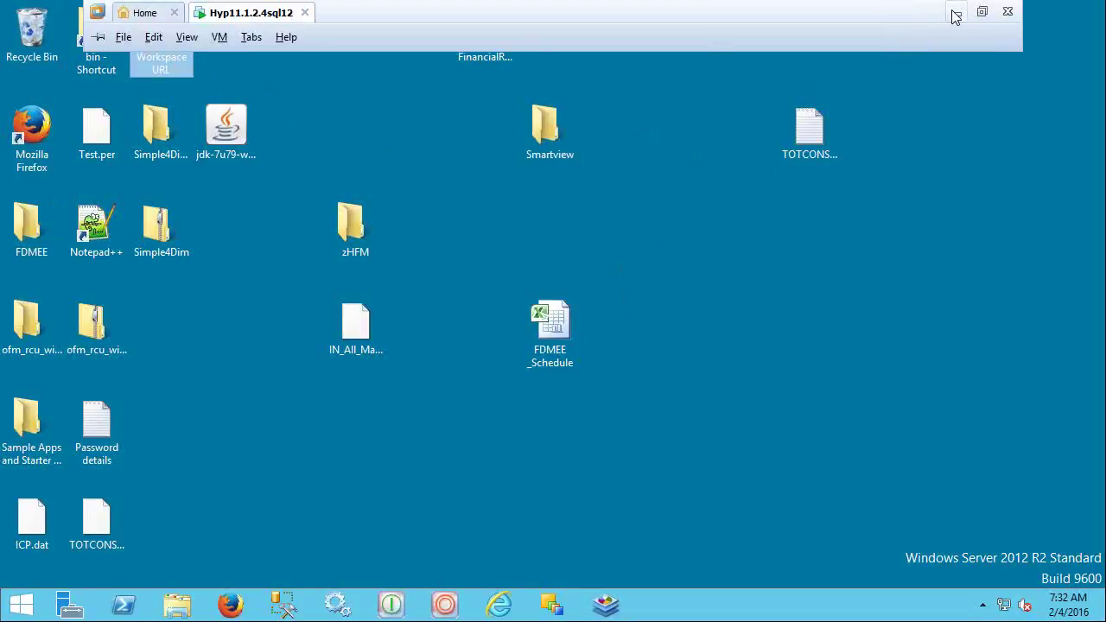
click(956, 15)
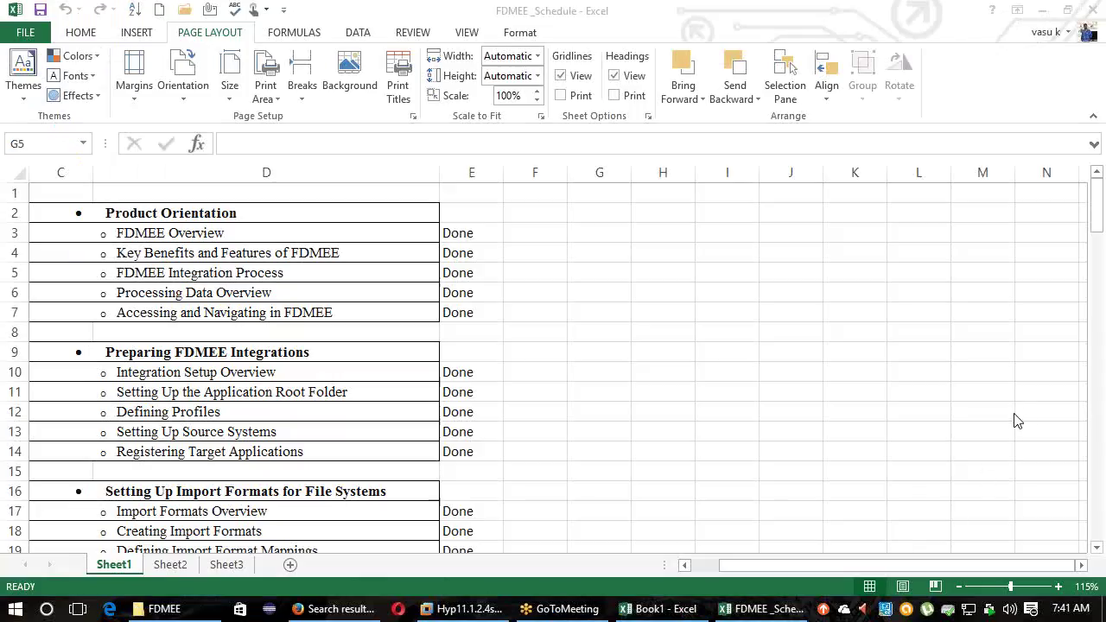
Return from Excel to the Hyp11.1.2.4s virtual machine's EPM Workspace session
click(452, 609)
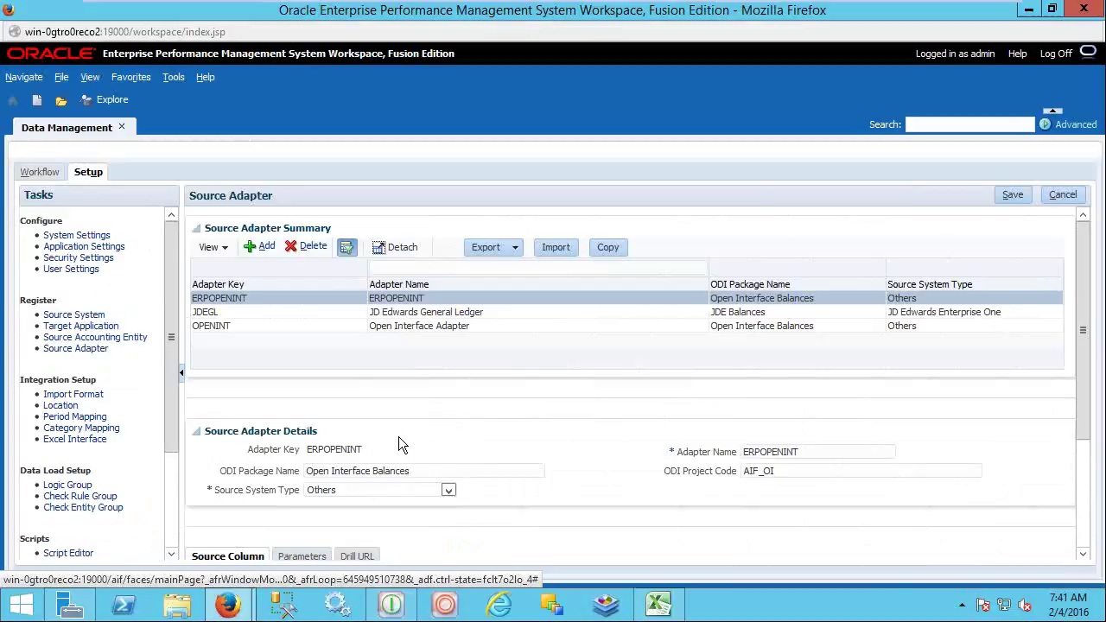
Show the OPENINT Open Interface Adapter's details from the Source Adapter Summary table
mouse_move(1087, 283)
mouse_down()
mouse_move(1089, 312)
mouse_move(1087, 273)
mouse_up()
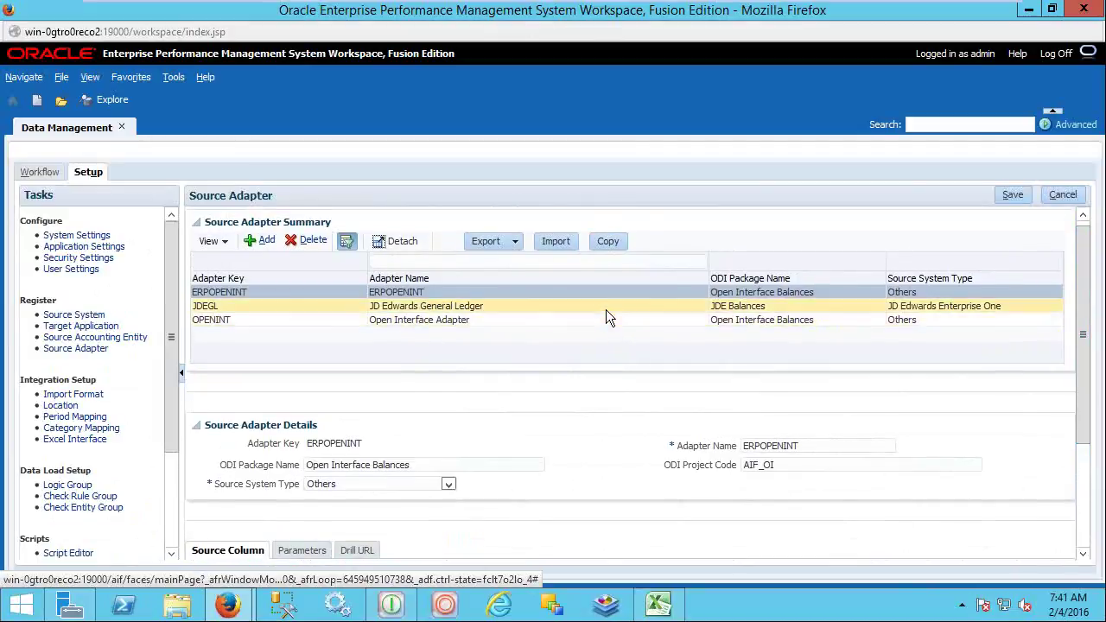
drag(1094, 293, 1092, 308)
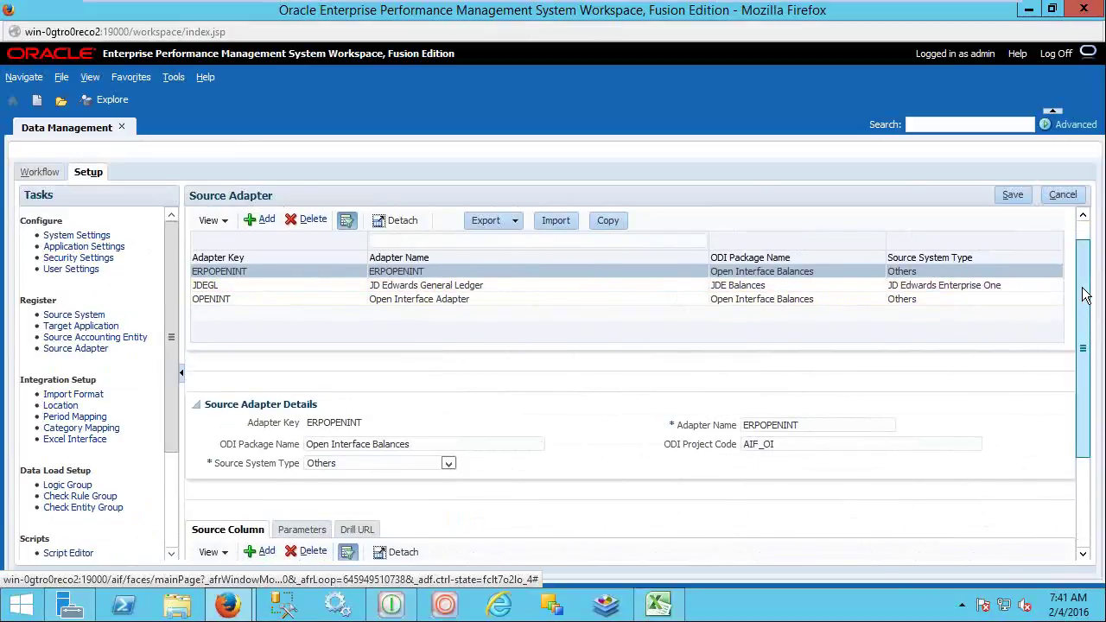
scroll(1062, 311, down, 3)
drag(1081, 383, 1080, 268)
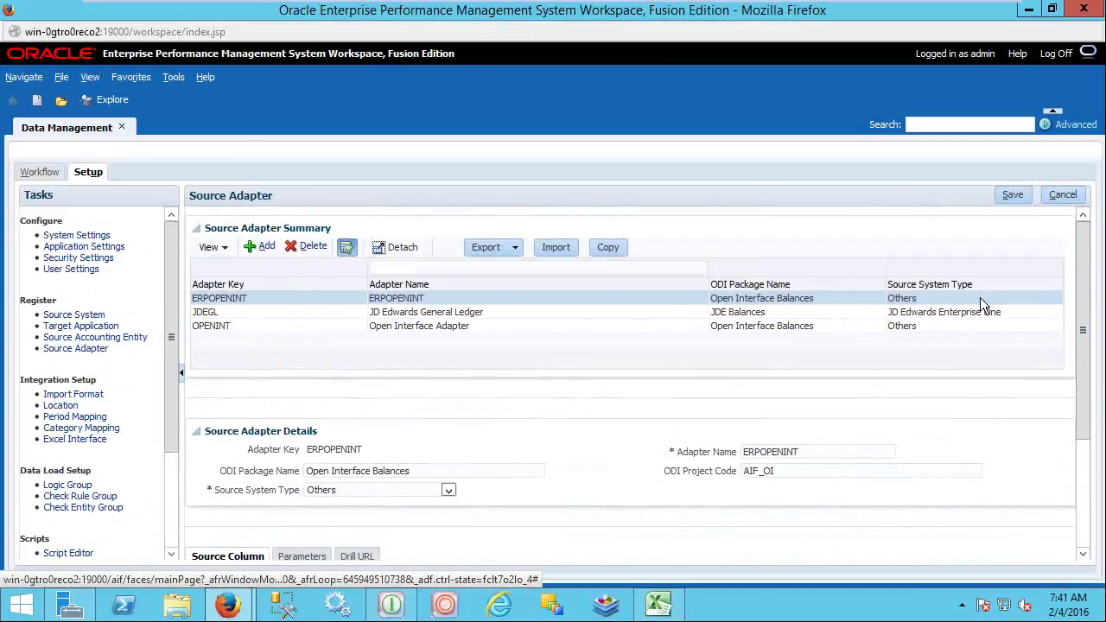
click(936, 326)
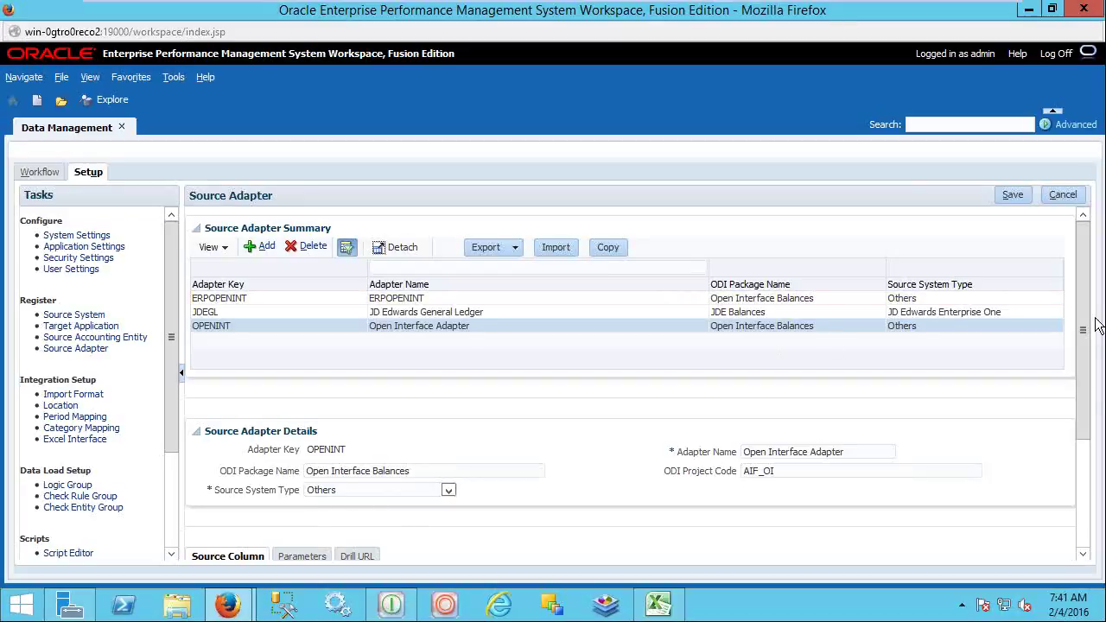
Overwrite the COL1, COL2 and COL3 display names with Account, Entity and Geography
drag(1086, 313, 1086, 467)
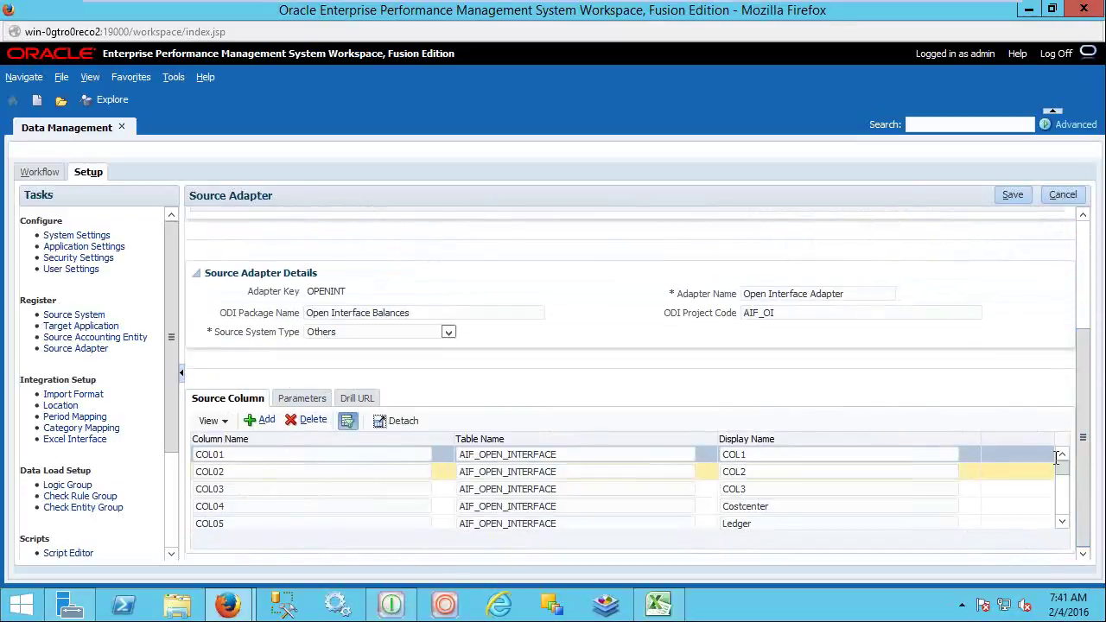
drag(1087, 418, 1093, 395)
key(Tab)
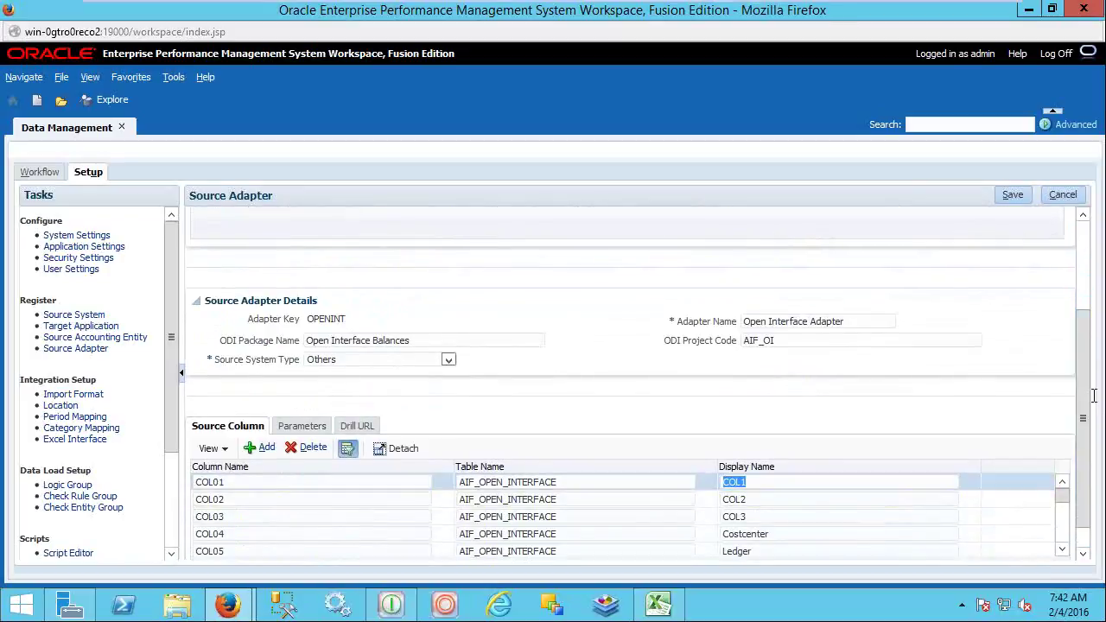
text(Account)
click(778, 499)
click(778, 499)
text(Entity)
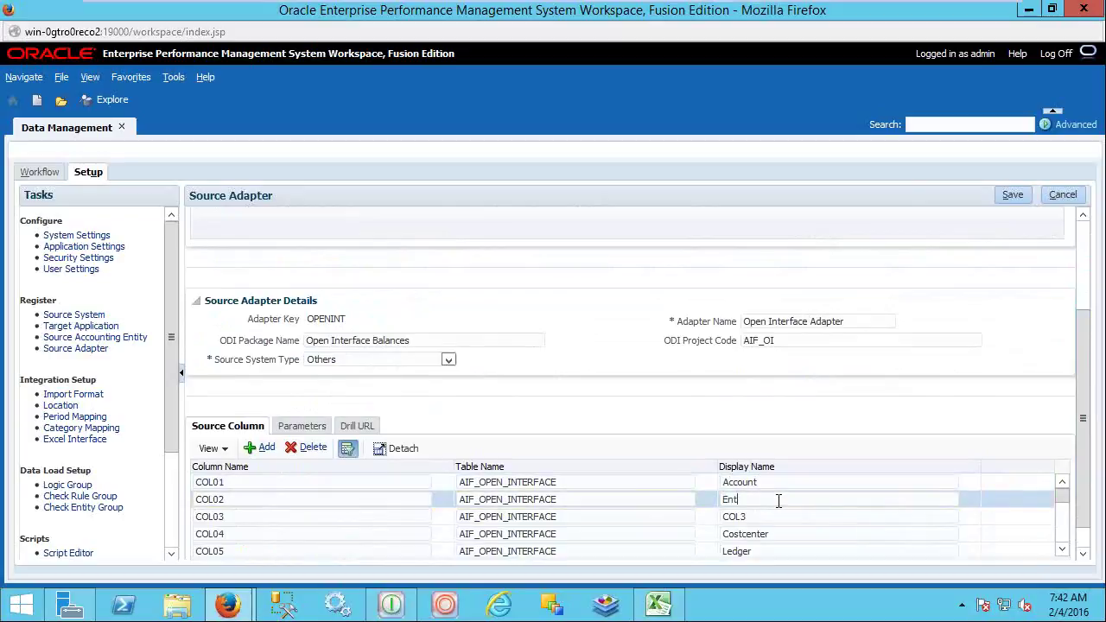
click(751, 519)
click(752, 517)
text(Geography)
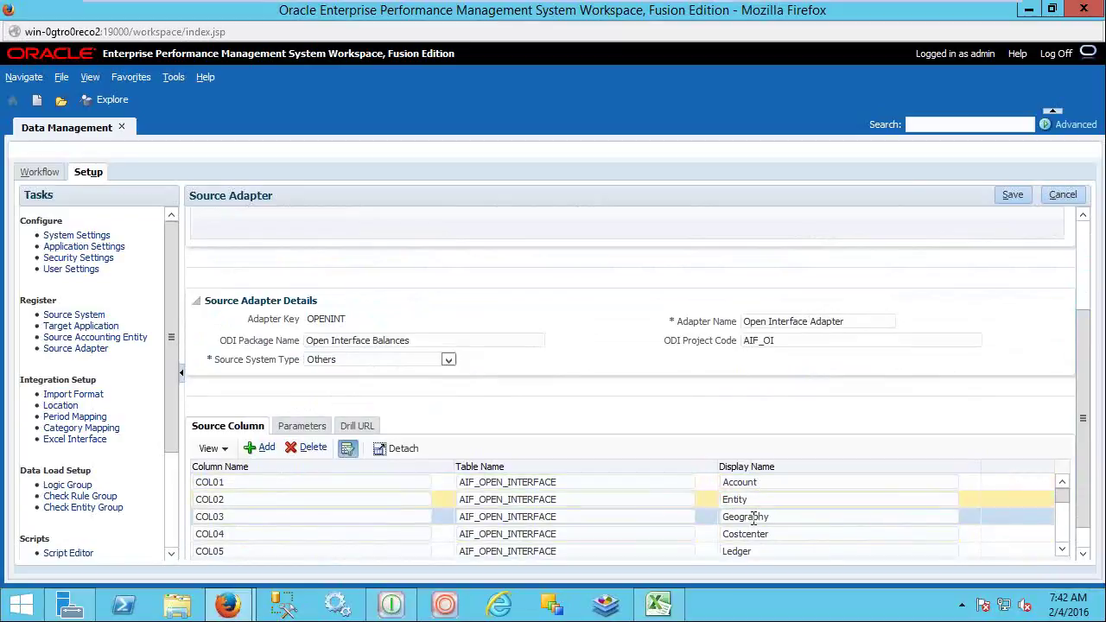
click(784, 501)
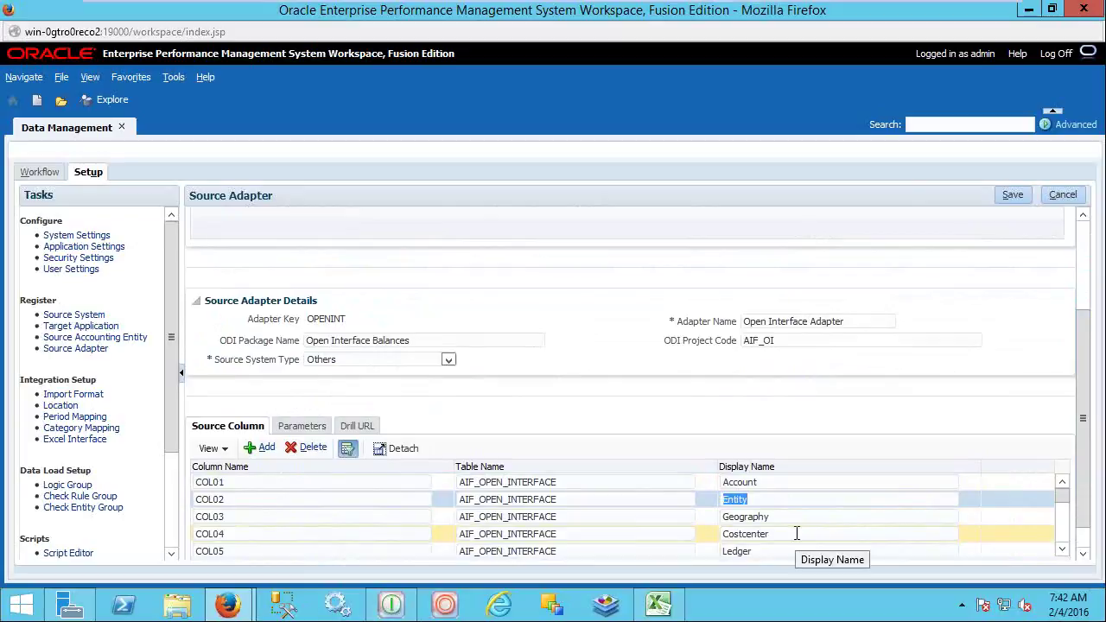
Review the Account, Entity and Geography source column rows and save the adapter changes
click(796, 533)
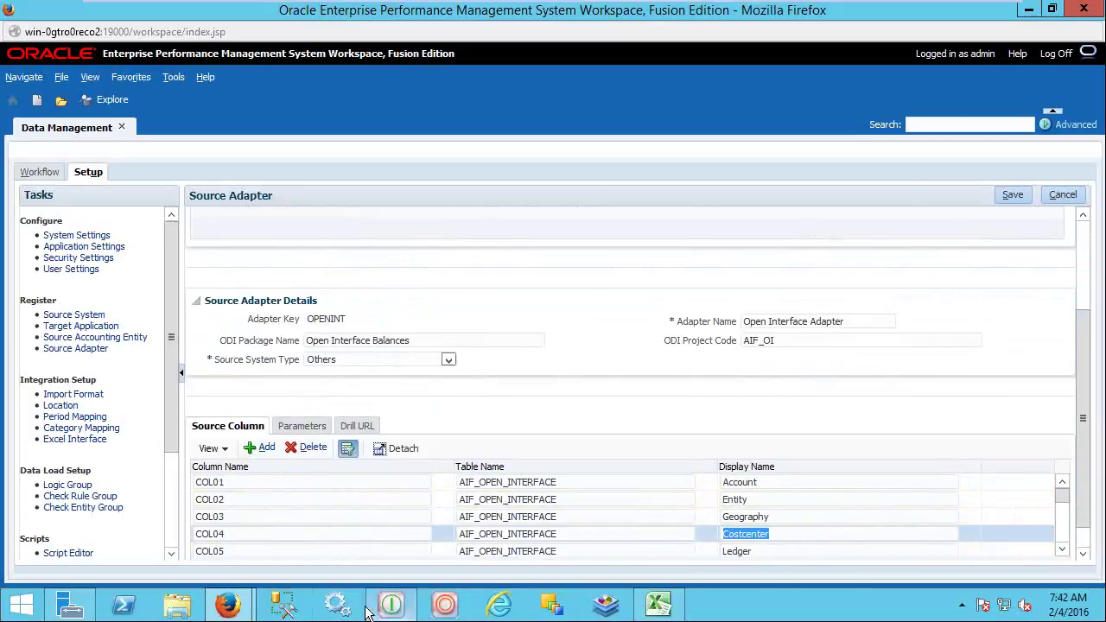
click(228, 482)
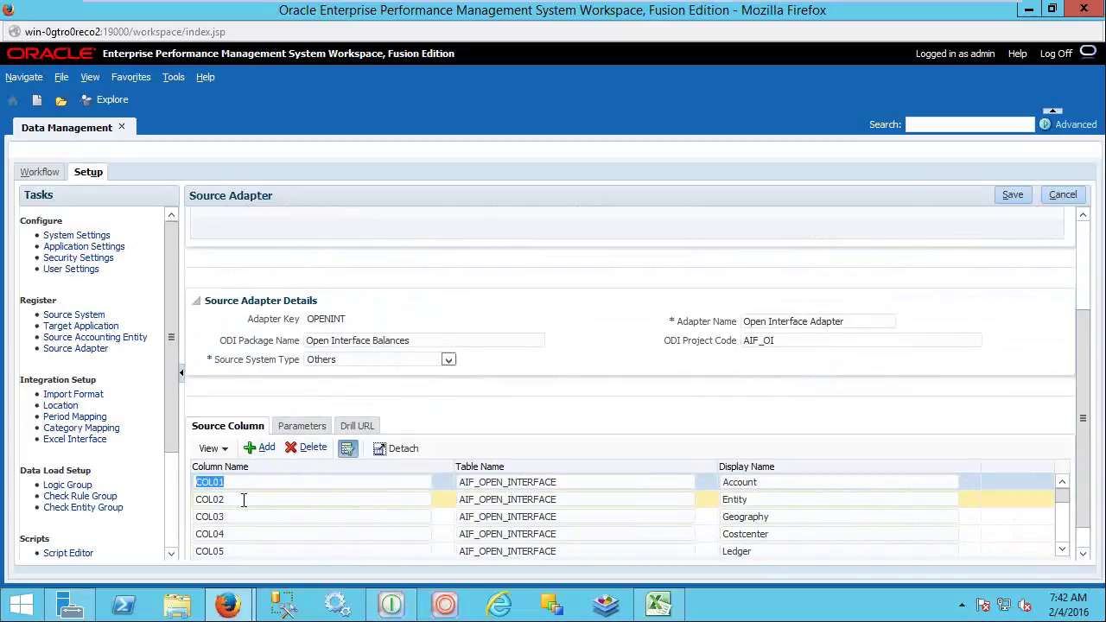
click(245, 500)
click(244, 517)
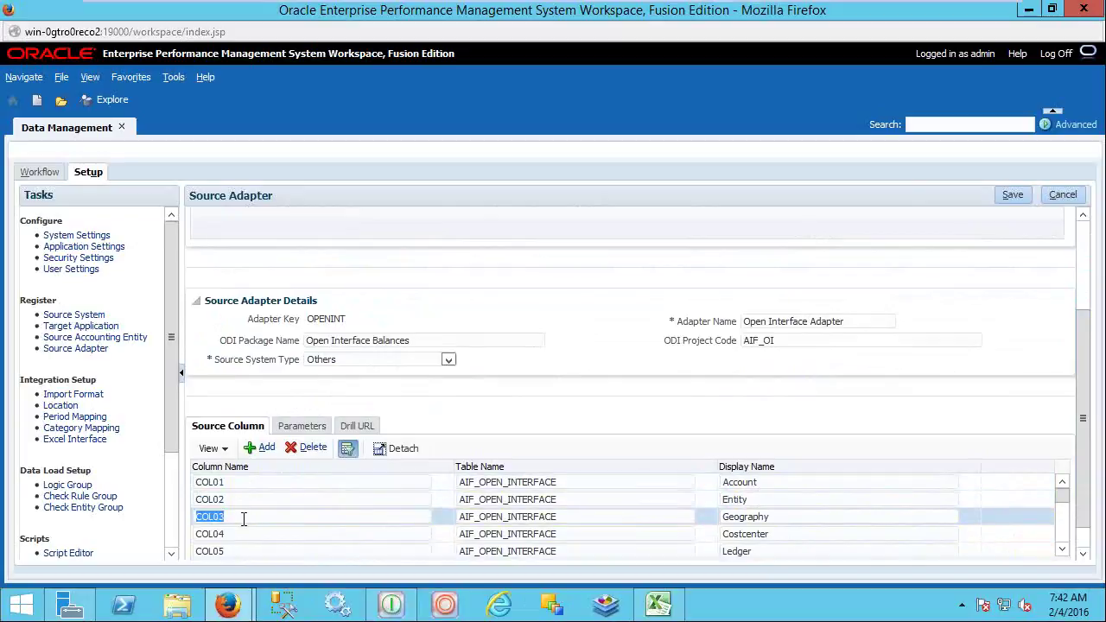
click(752, 482)
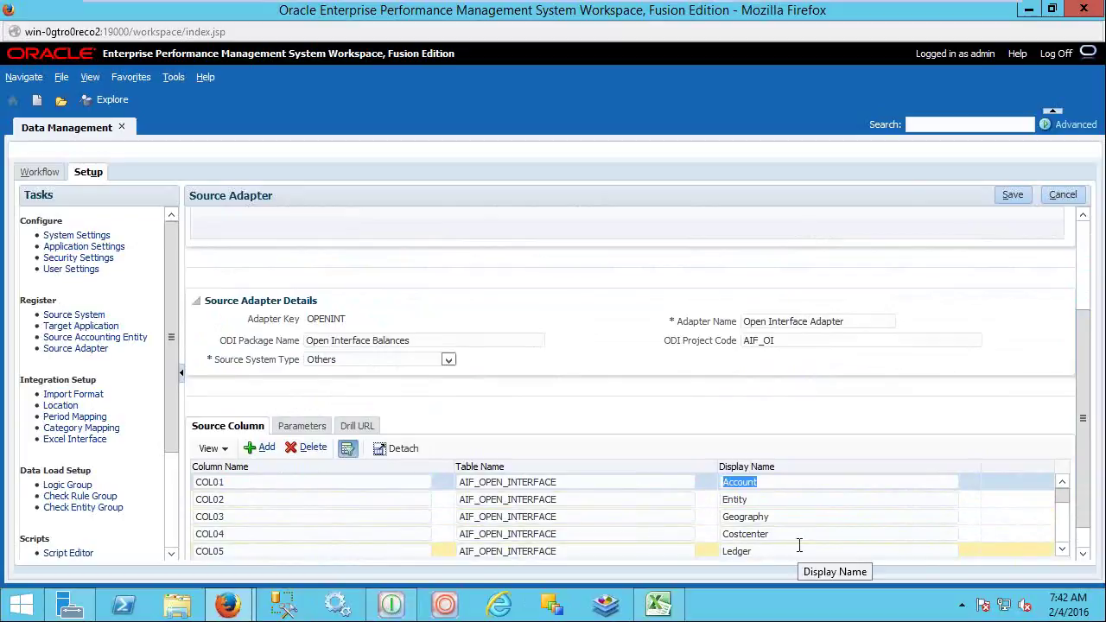
click(790, 482)
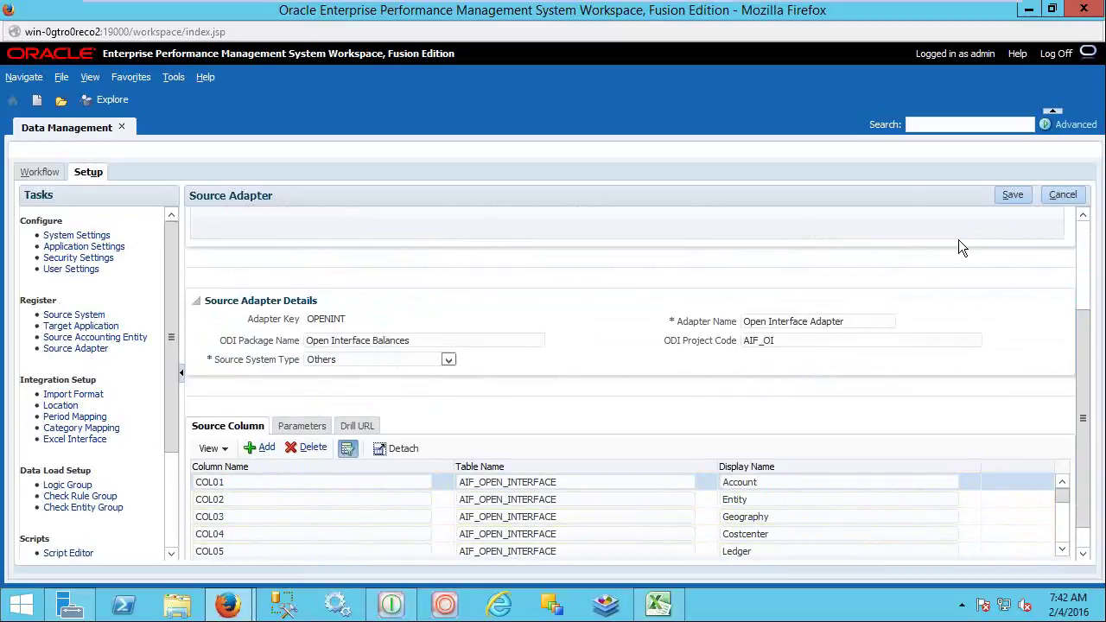
click(1013, 195)
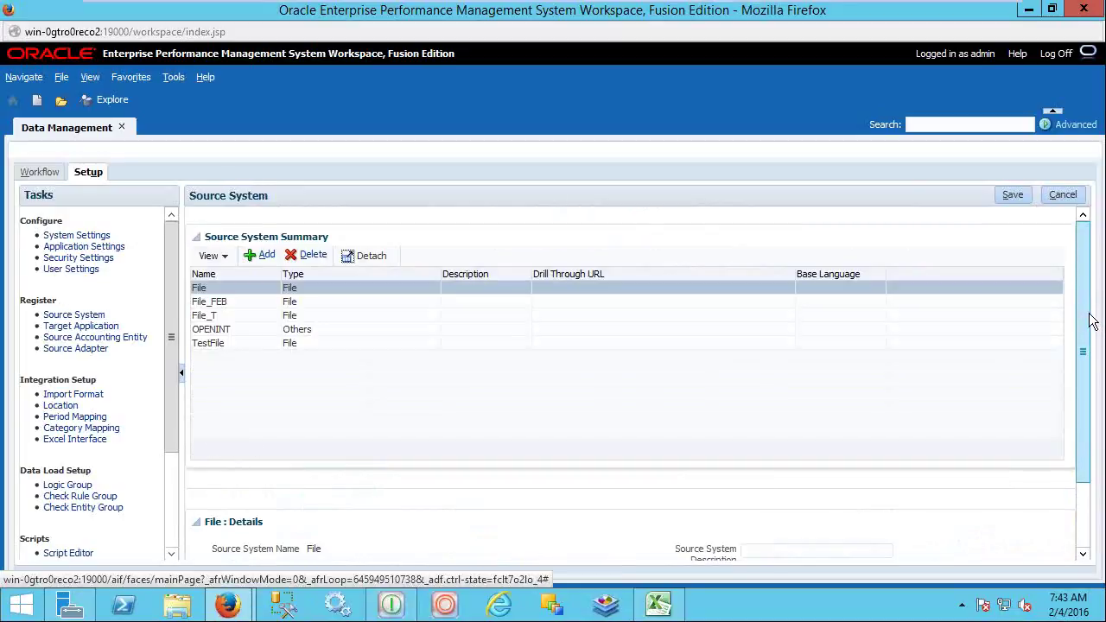
Add a new source system named ERPOPENINT with Source System Type Others
drag(1091, 340, 1096, 288)
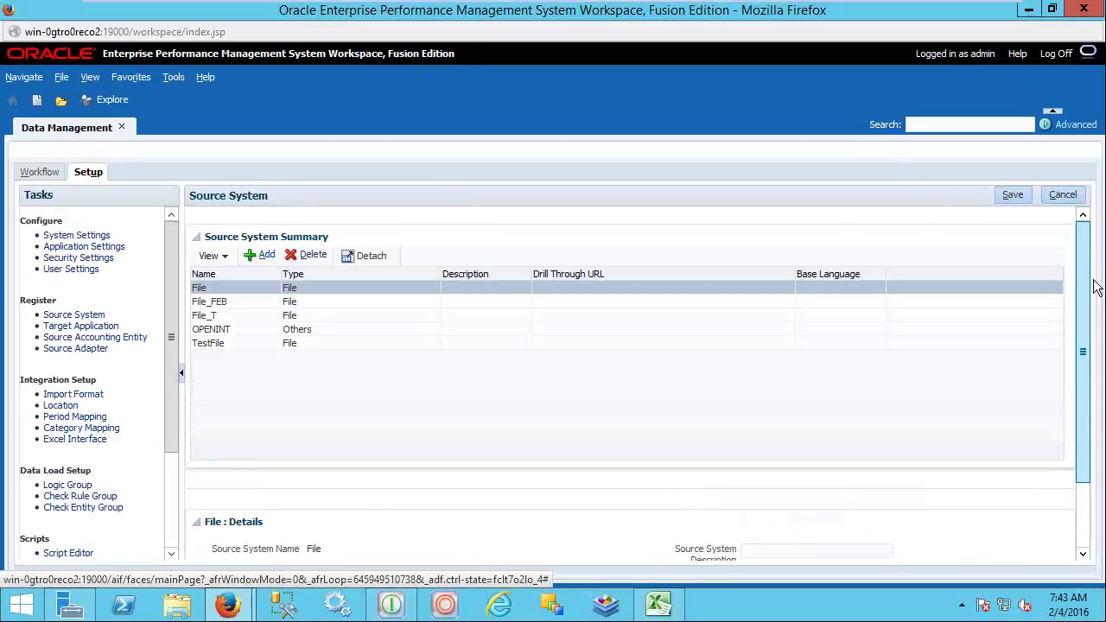
click(264, 259)
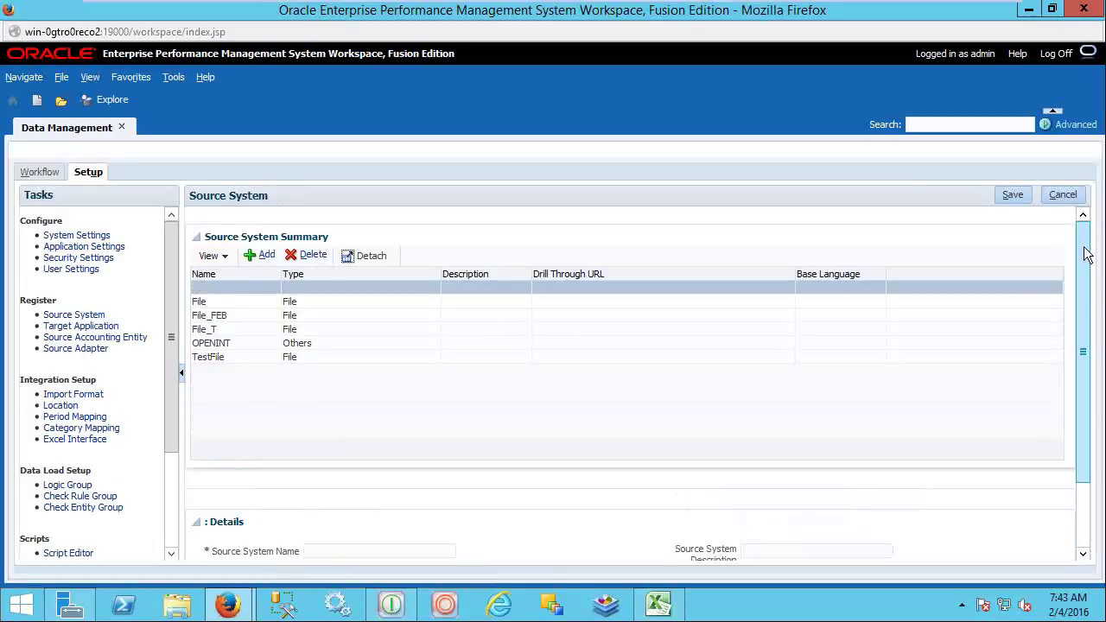
drag(1086, 254, 1093, 432)
click(324, 473)
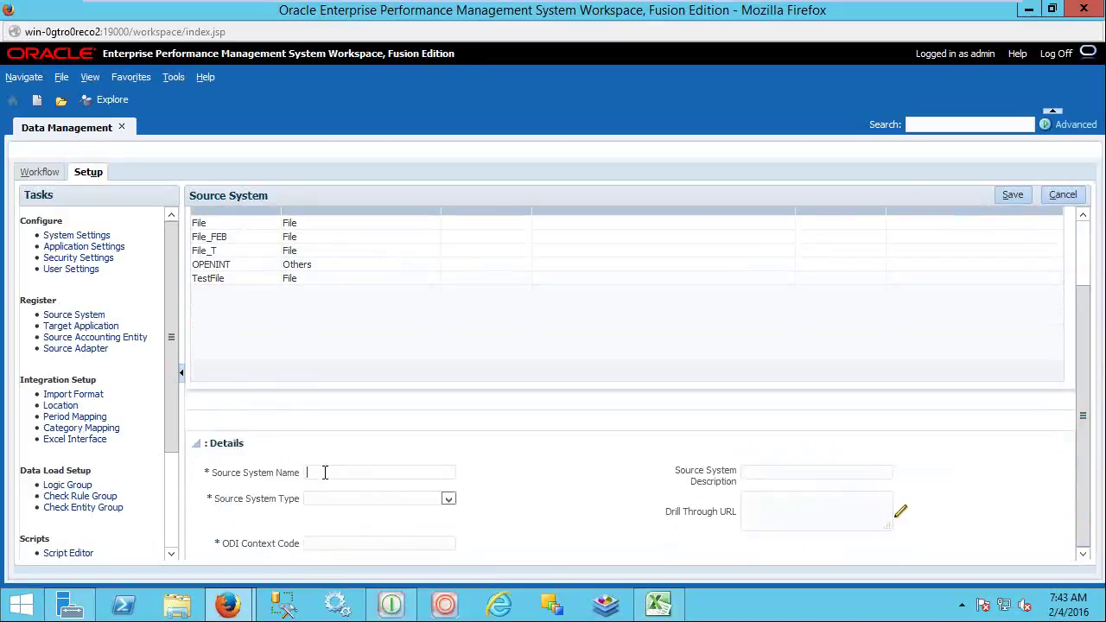
text(ERPOPENINT)
click(448, 500)
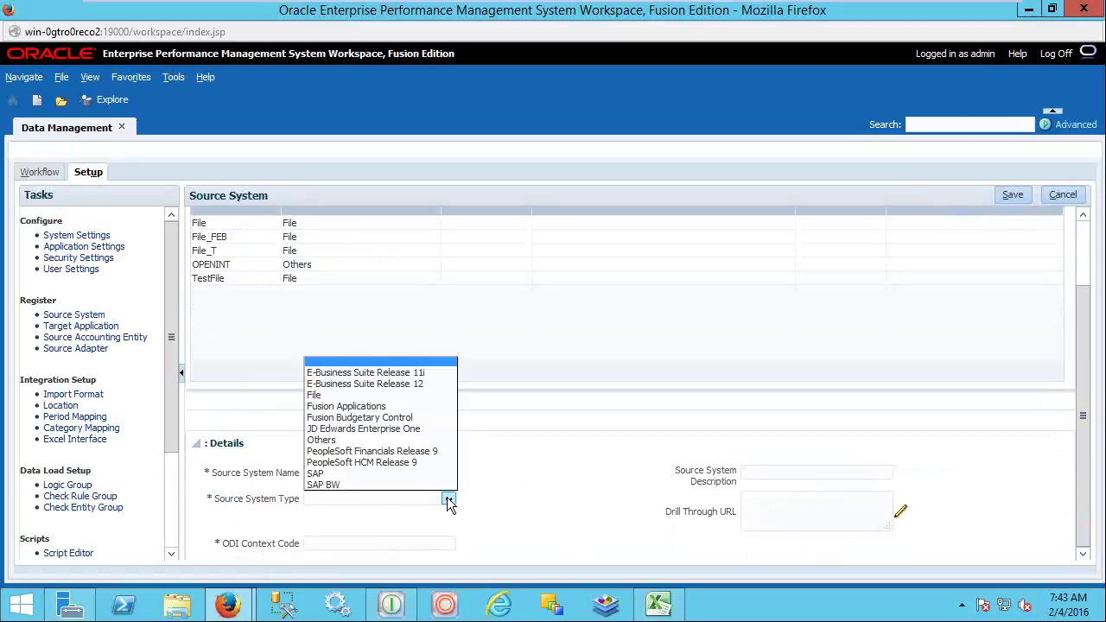
click(343, 442)
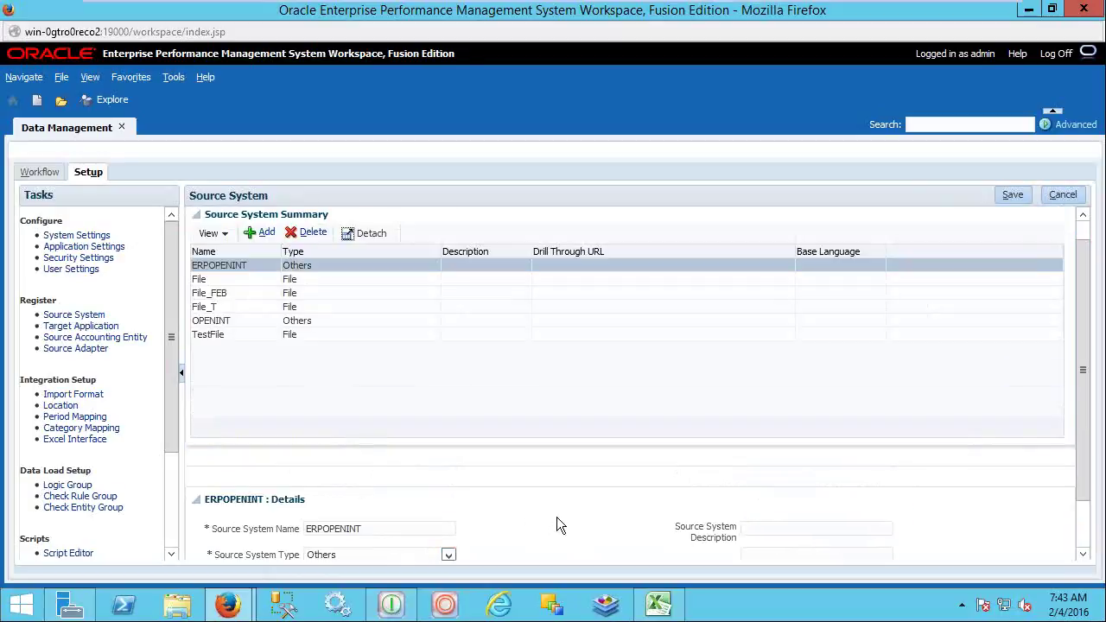
Set the ODI Context Code to GLOBAL and save the ERPOPENINT source system
scroll(556, 516, down, 1)
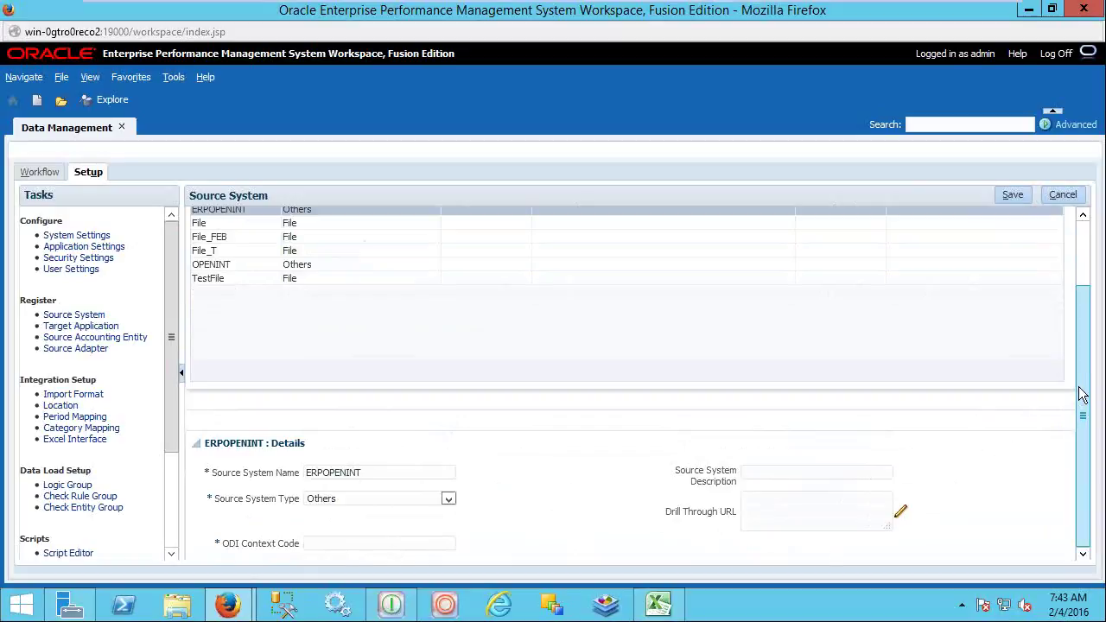
click(366, 542)
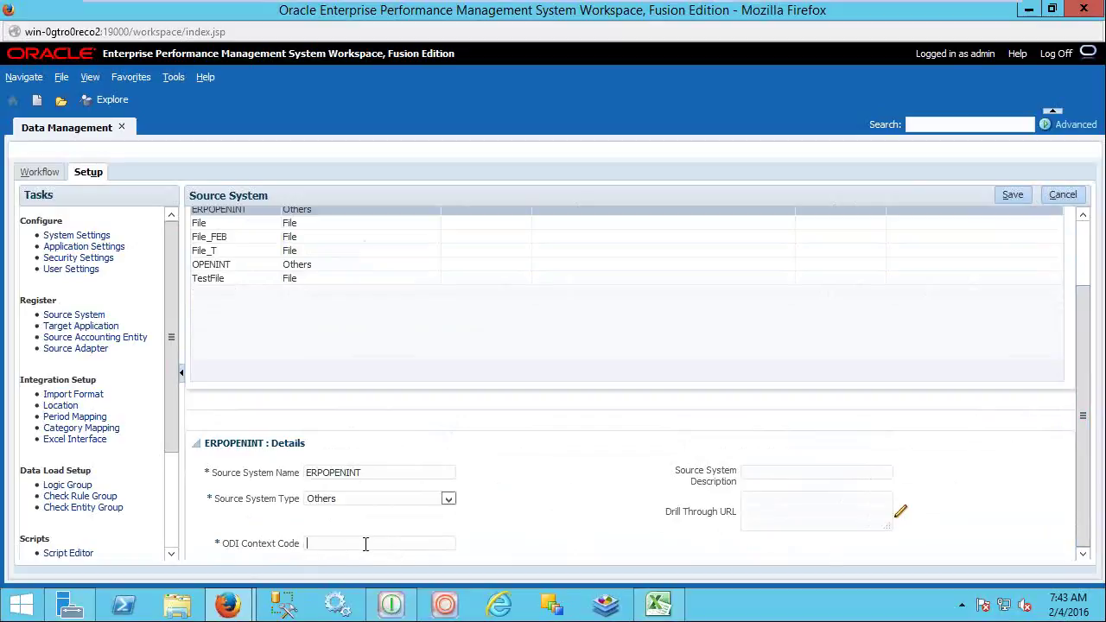
text(Global)
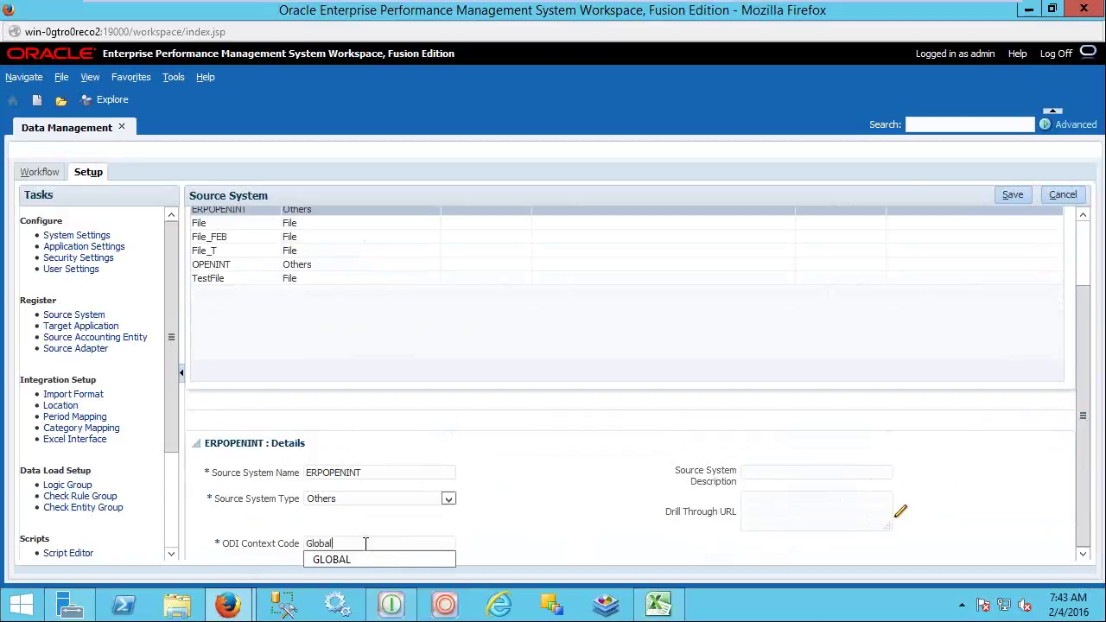
click(354, 562)
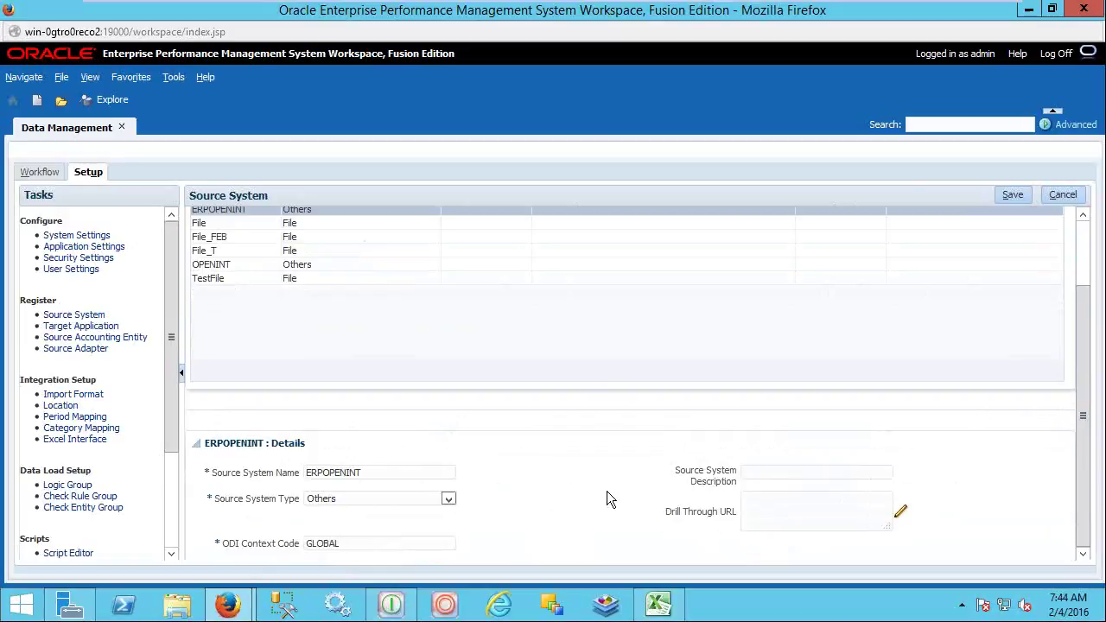
drag(1081, 420, 1076, 289)
click(1019, 193)
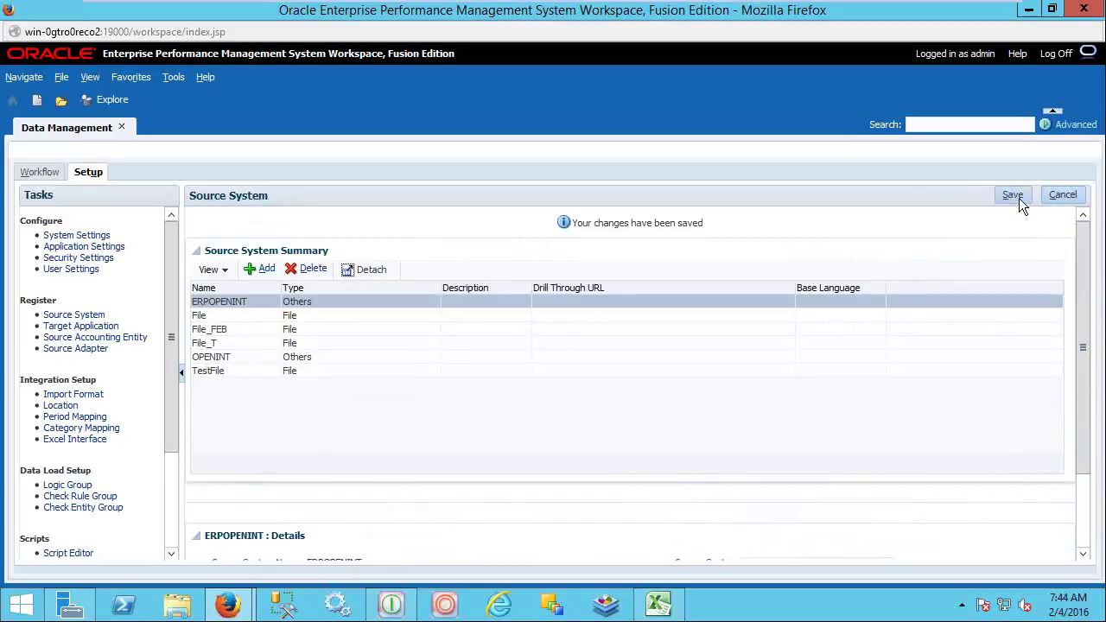
Go to Import Format under Integration Setup in the Tasks pane
drag(1089, 286, 1086, 461)
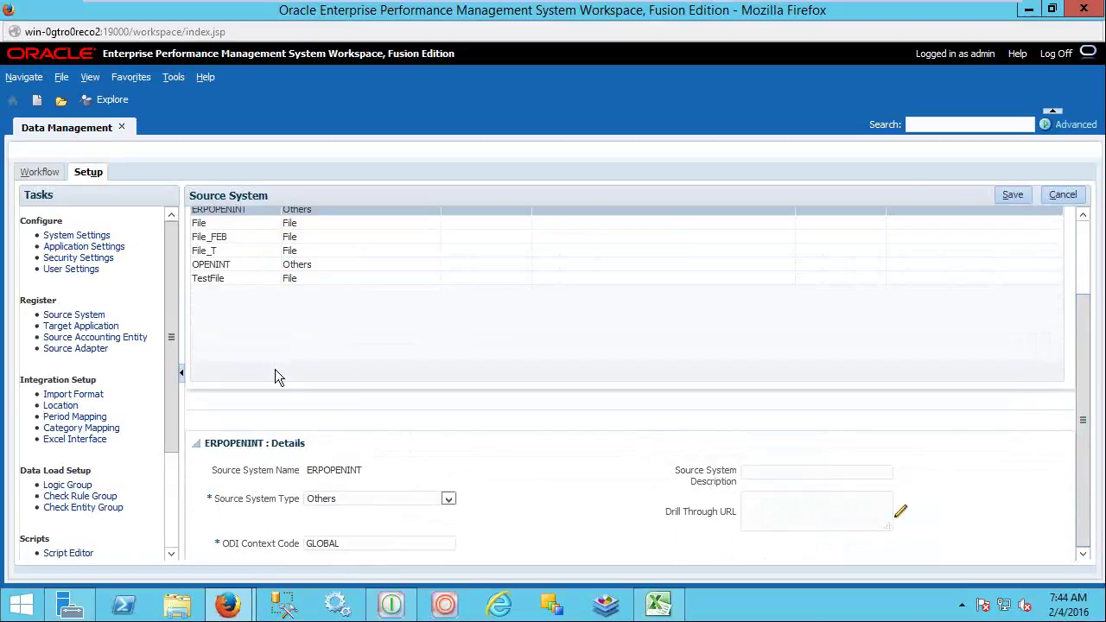
click(91, 396)
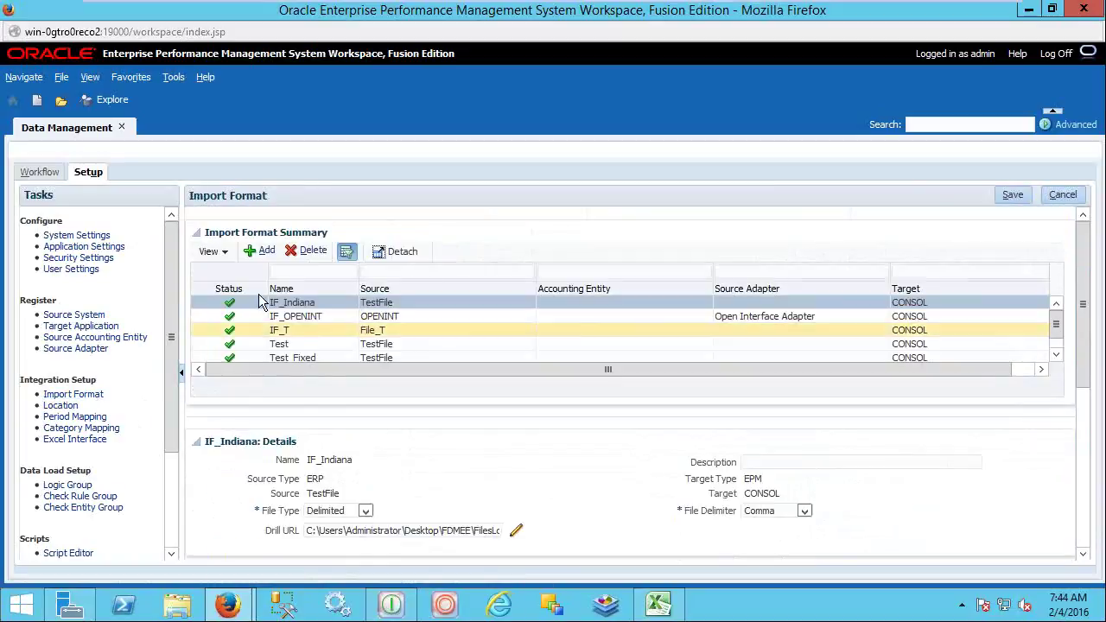
Add a new import format with source ERPOPENINT and list its source adapter options
click(261, 250)
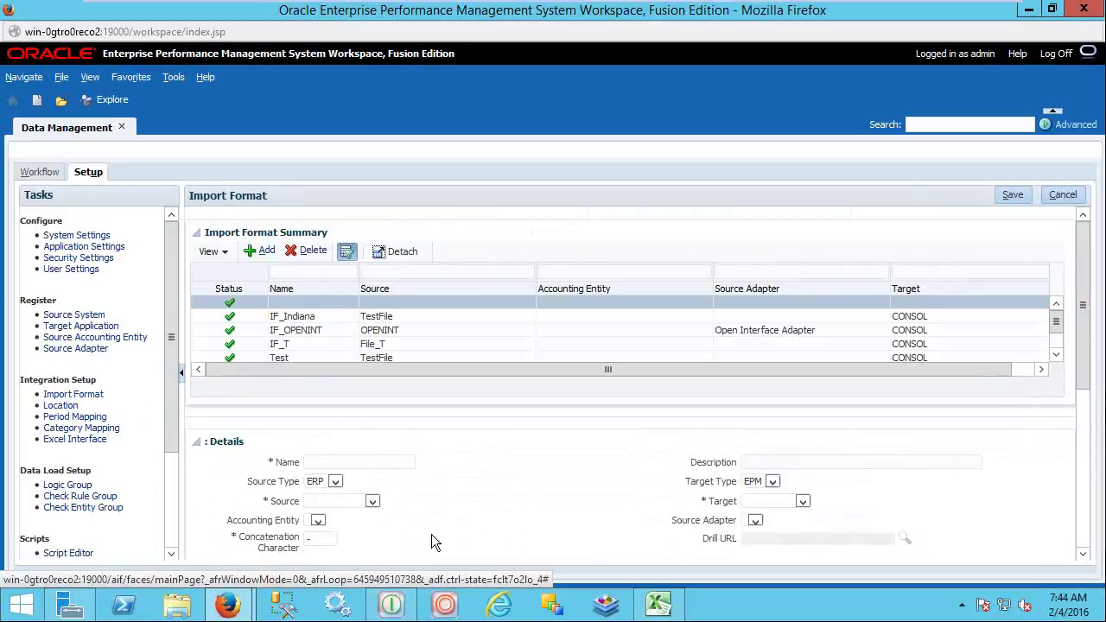
click(372, 501)
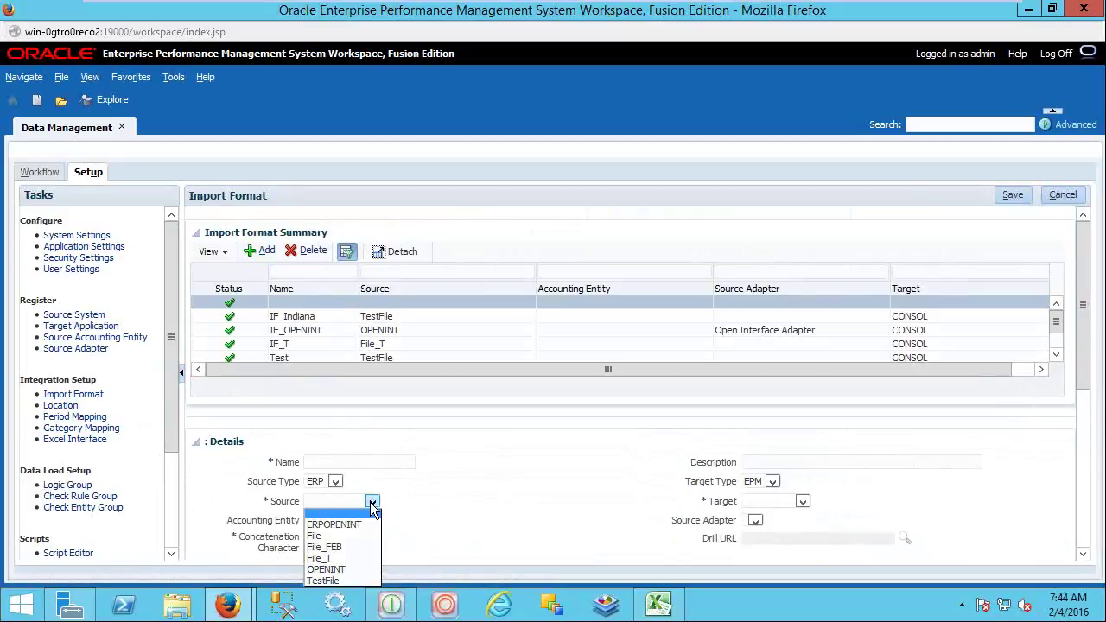
scroll(369, 505, down, 1)
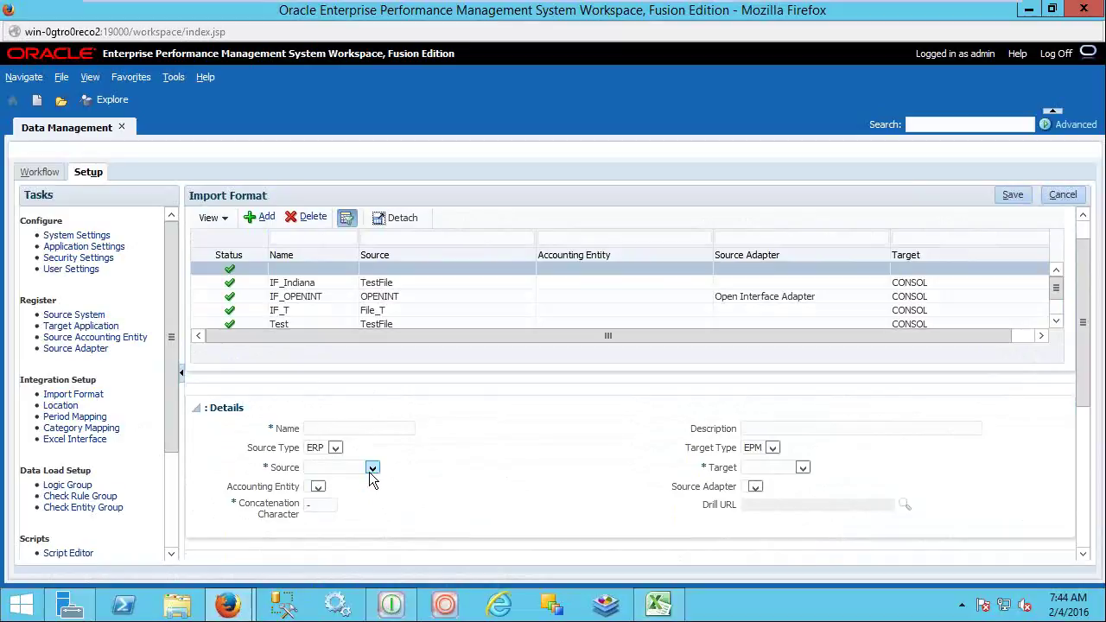
click(371, 467)
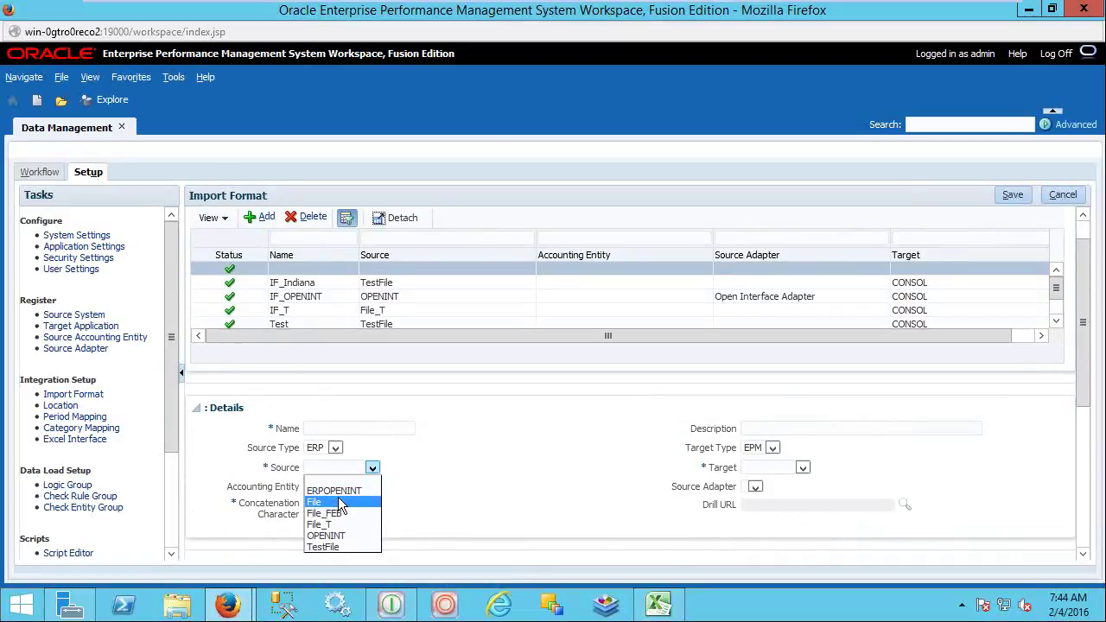
click(338, 489)
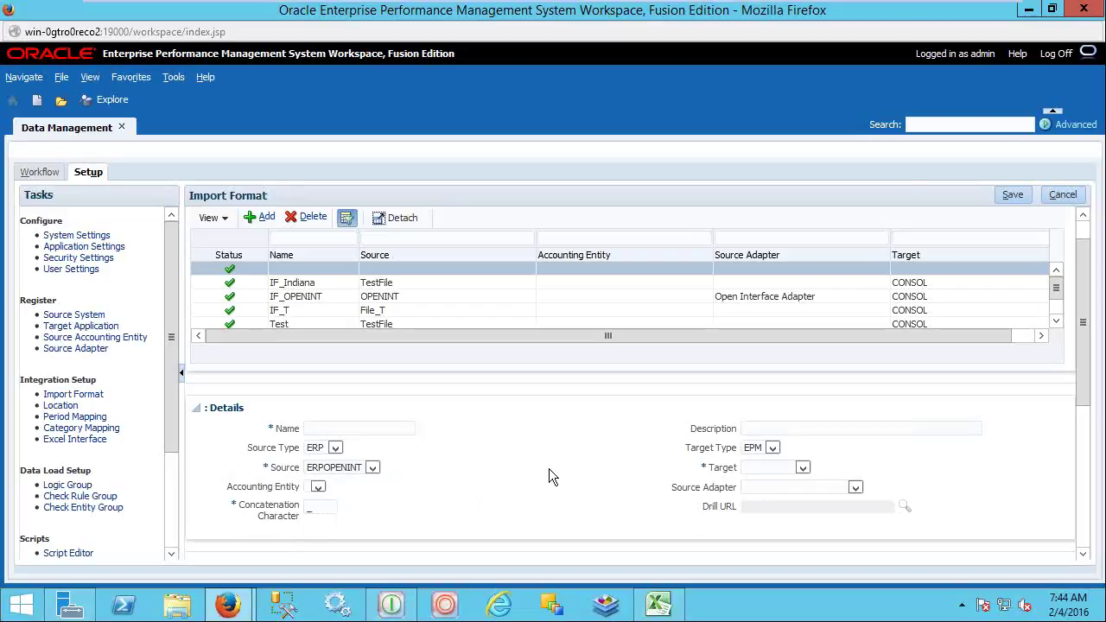
click(856, 488)
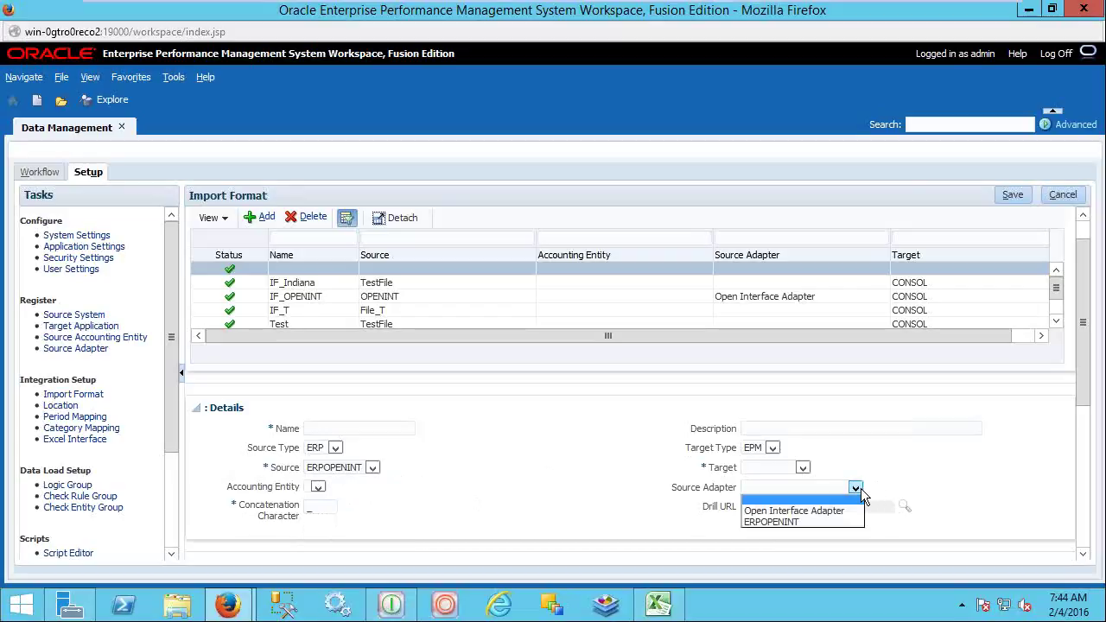
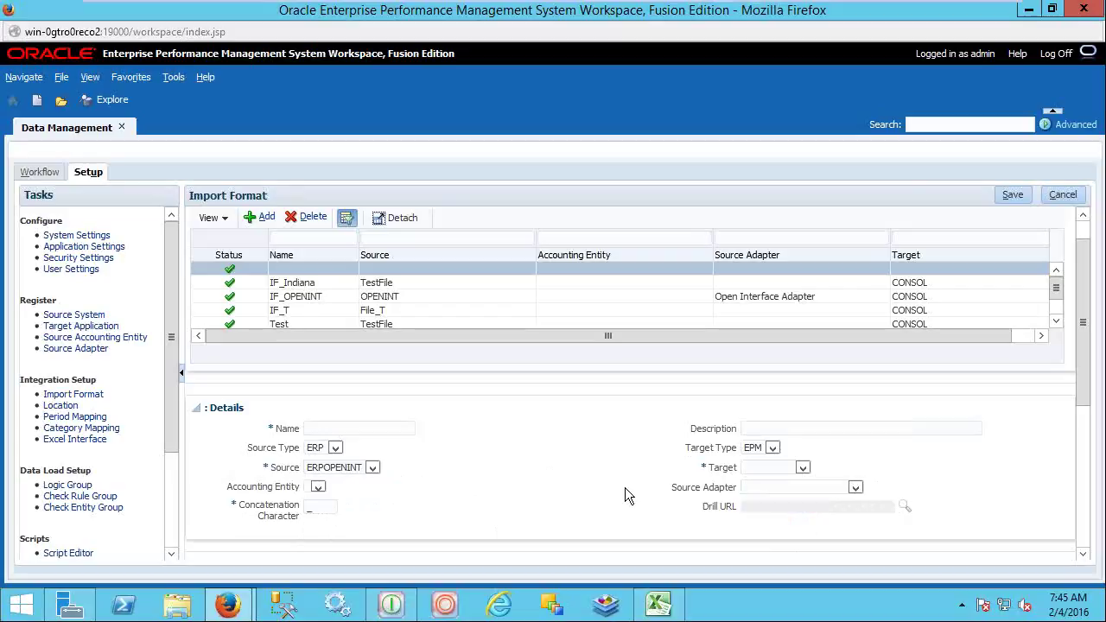
Cancel the unsaved new import format row so IF_Indiana's details and mappings reappear
click(69, 316)
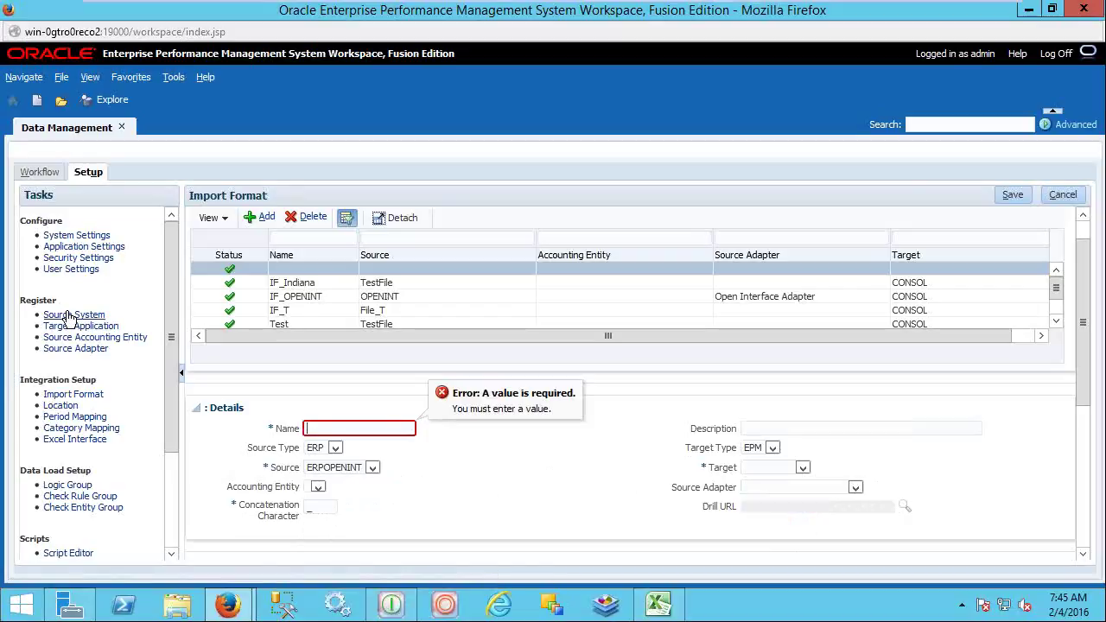
click(1062, 195)
scroll(443, 428, down, 2)
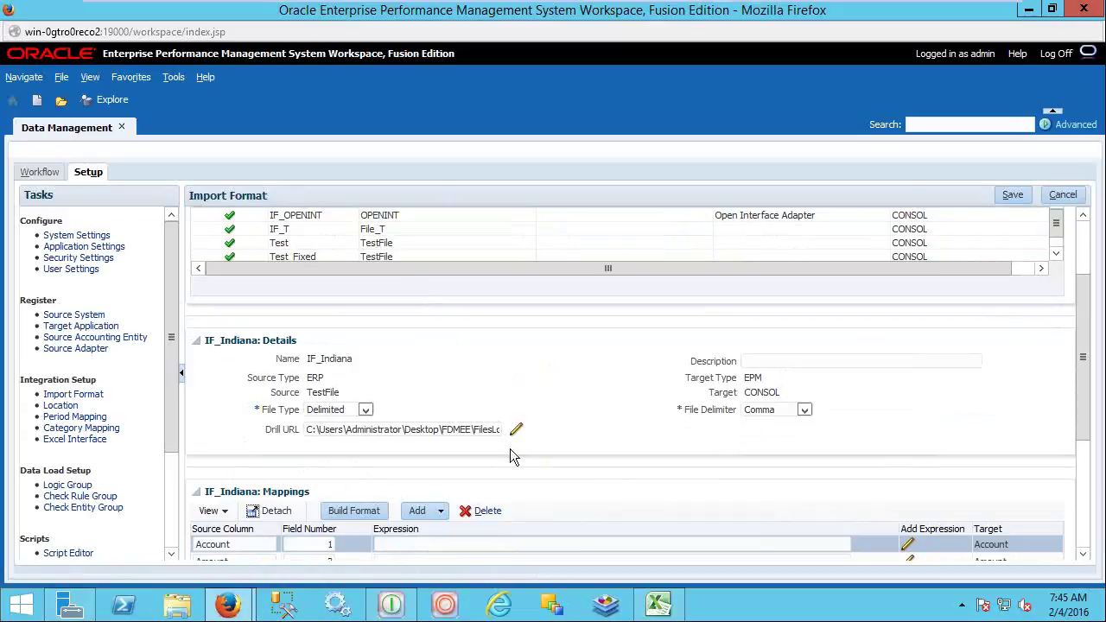
scroll(586, 372, down, 3)
scroll(595, 396, up, 3)
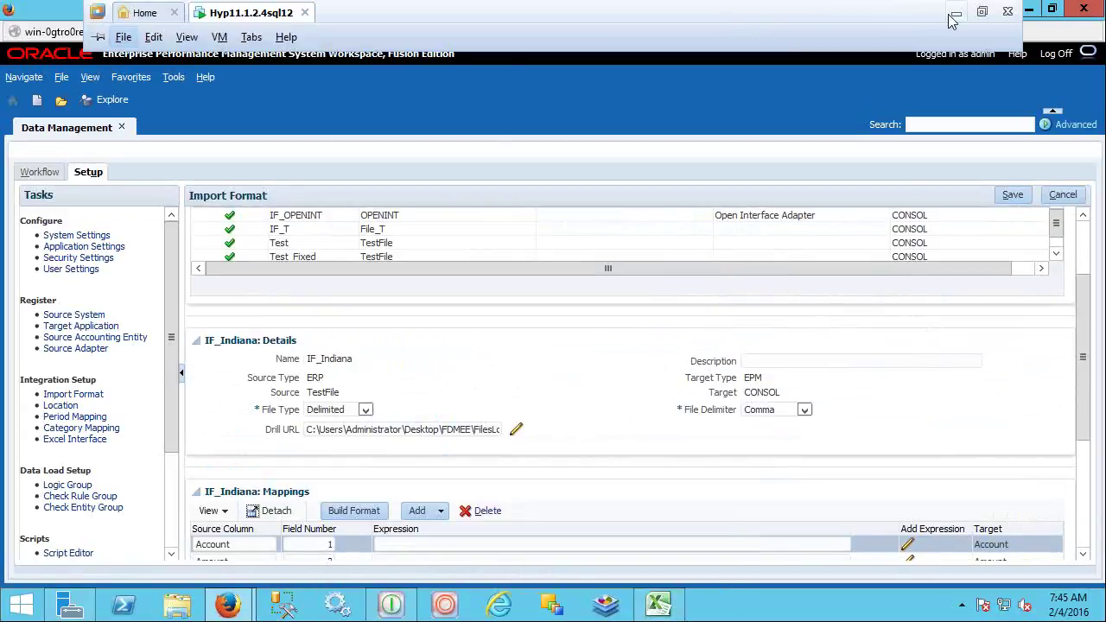
Confirm in the FDMEE_Schedule workbook that Registering Target Applications is marked Done, then return to Workspace
click(953, 17)
click(213, 375)
scroll(212, 383, down, 1)
click(155, 392)
click(466, 396)
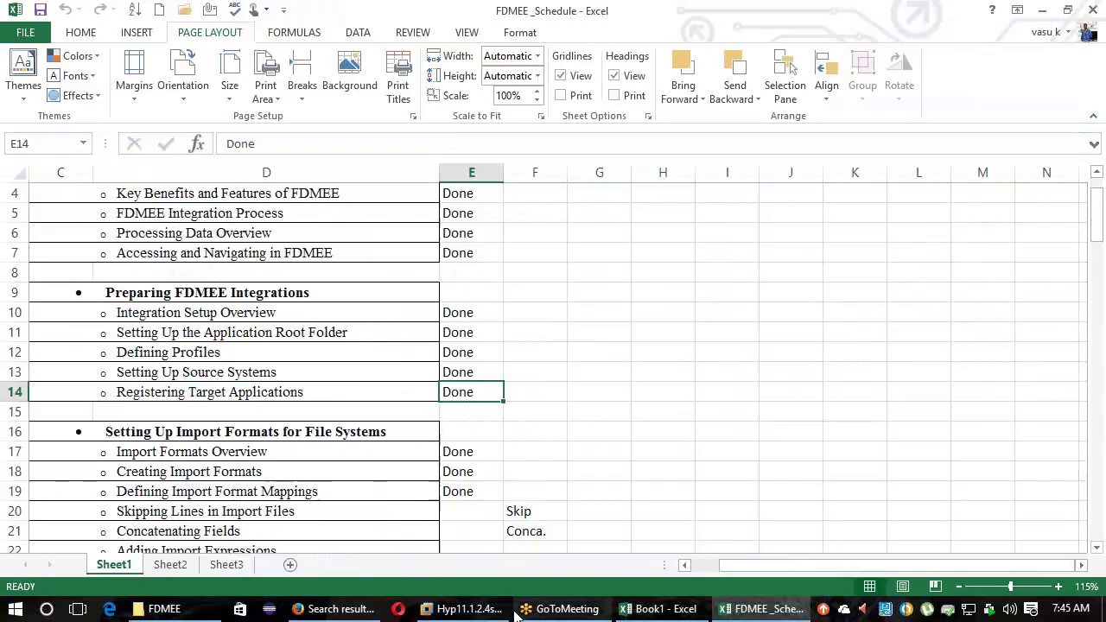
click(488, 609)
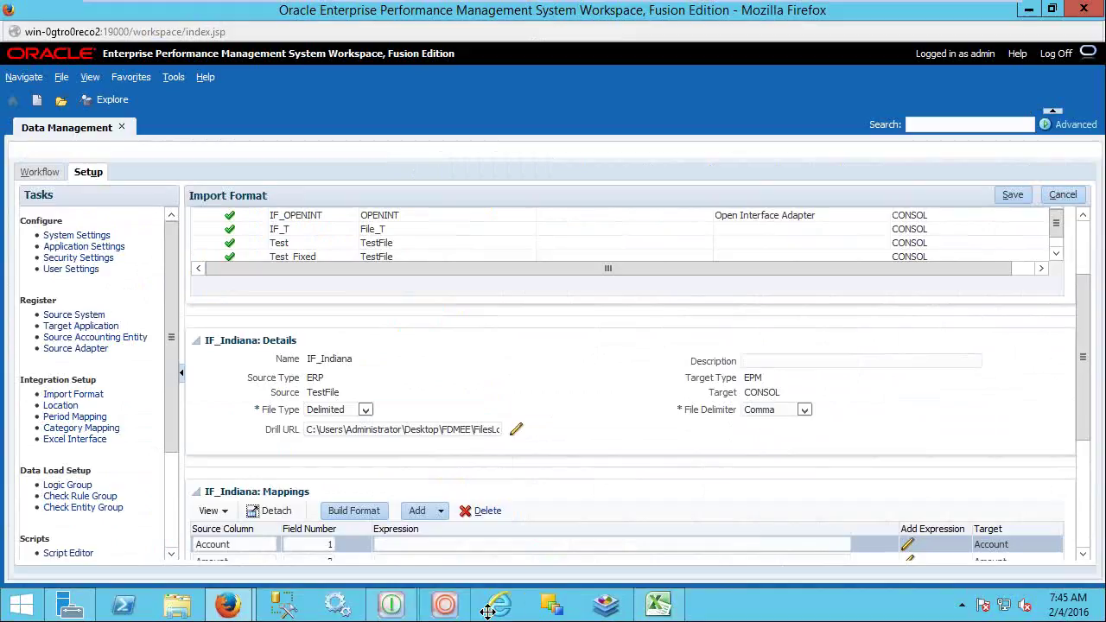
Sort CONSOL's dimensions by Data Table Column Name, select Scenario, and show its Application Options
click(73, 329)
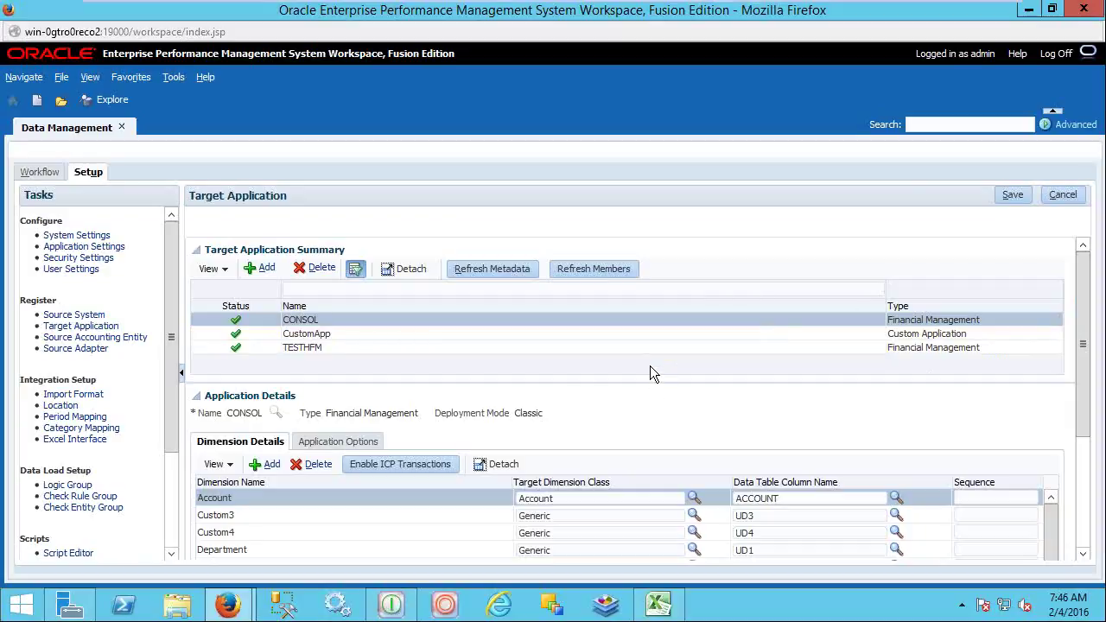
drag(1080, 291, 1082, 386)
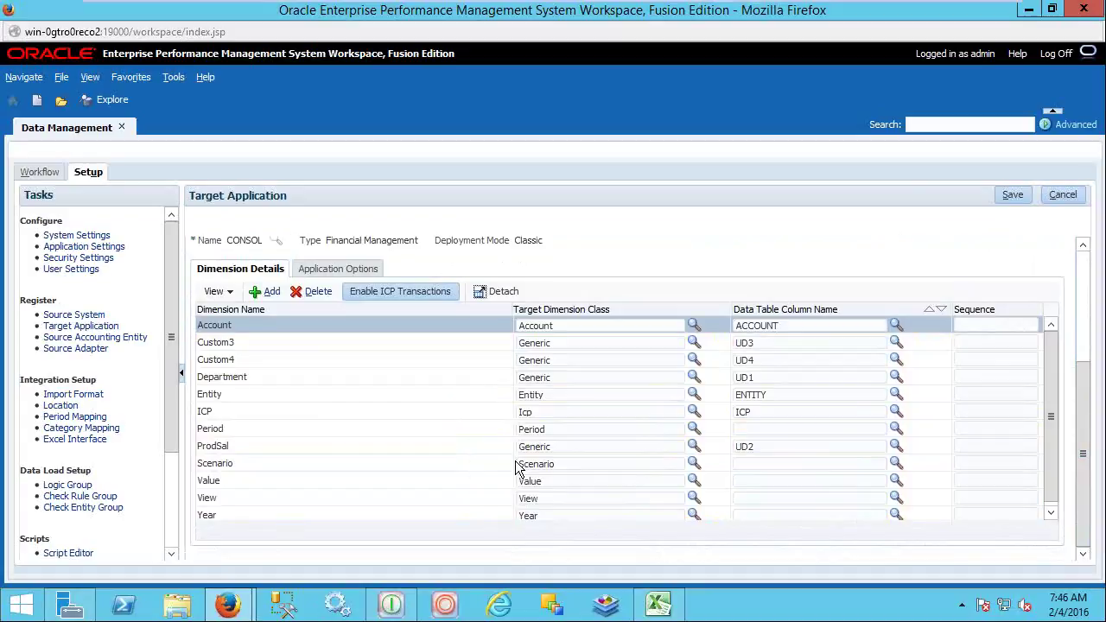
click(807, 309)
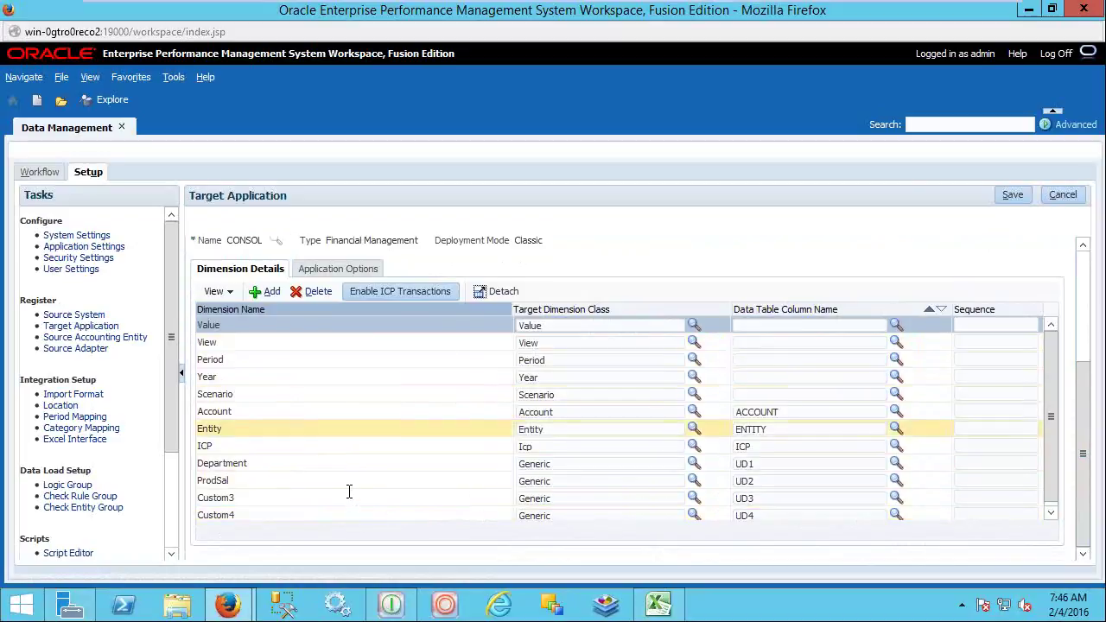
click(990, 378)
click(994, 394)
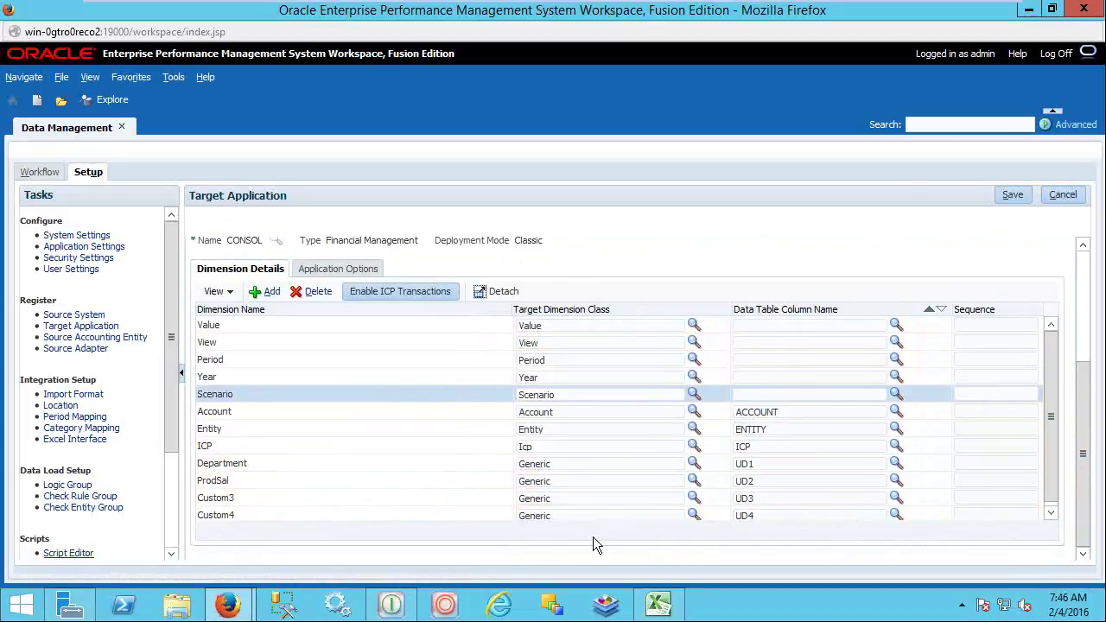
click(338, 270)
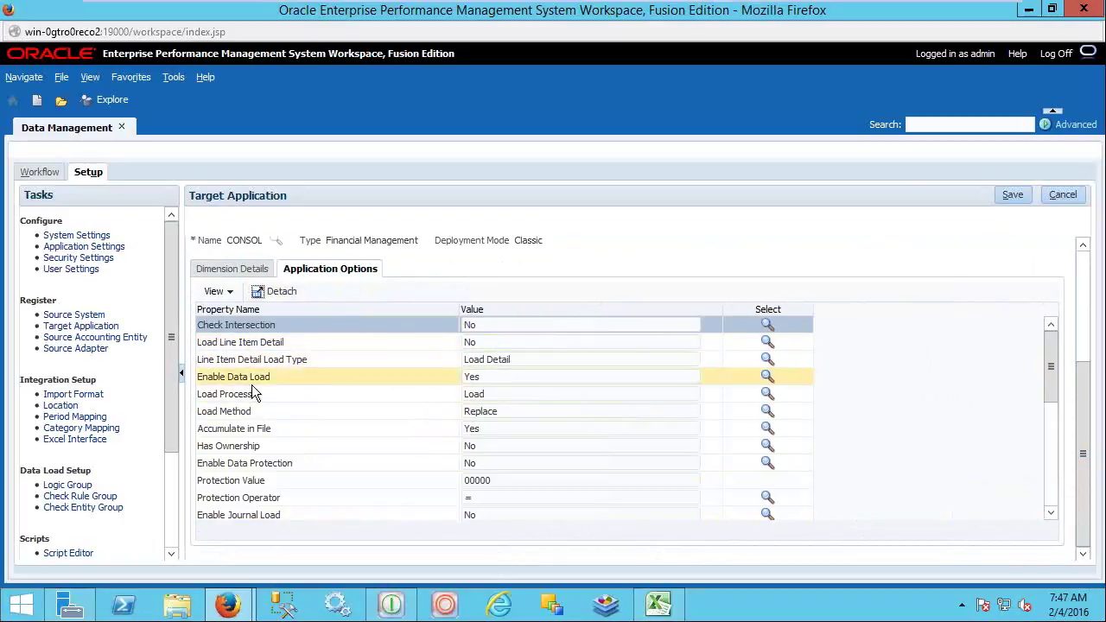
scroll(268, 354, down, 1)
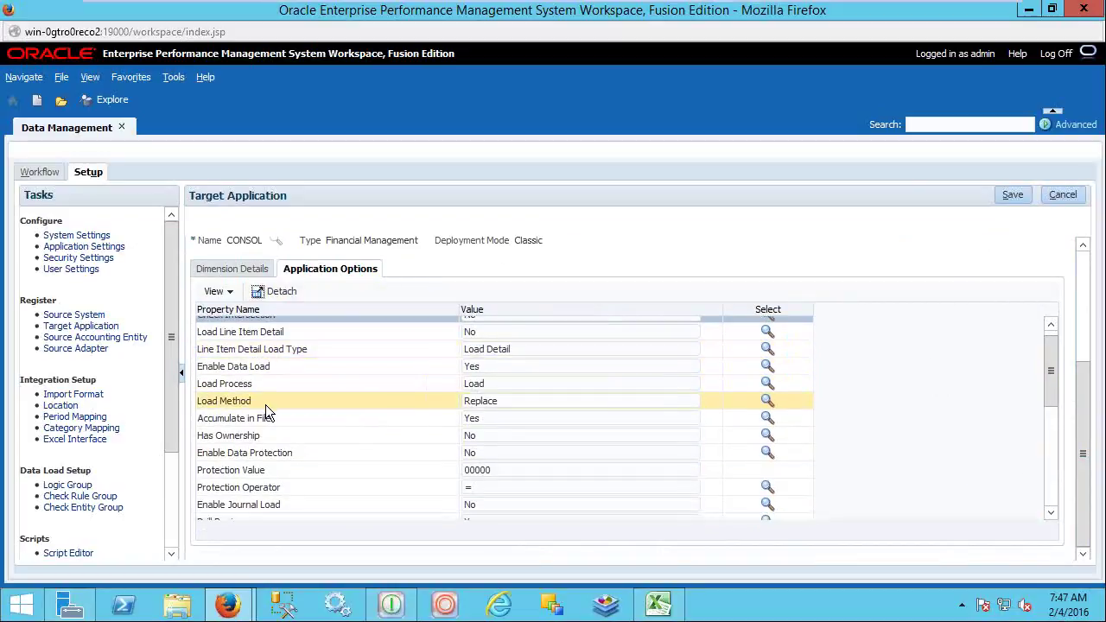
click(545, 403)
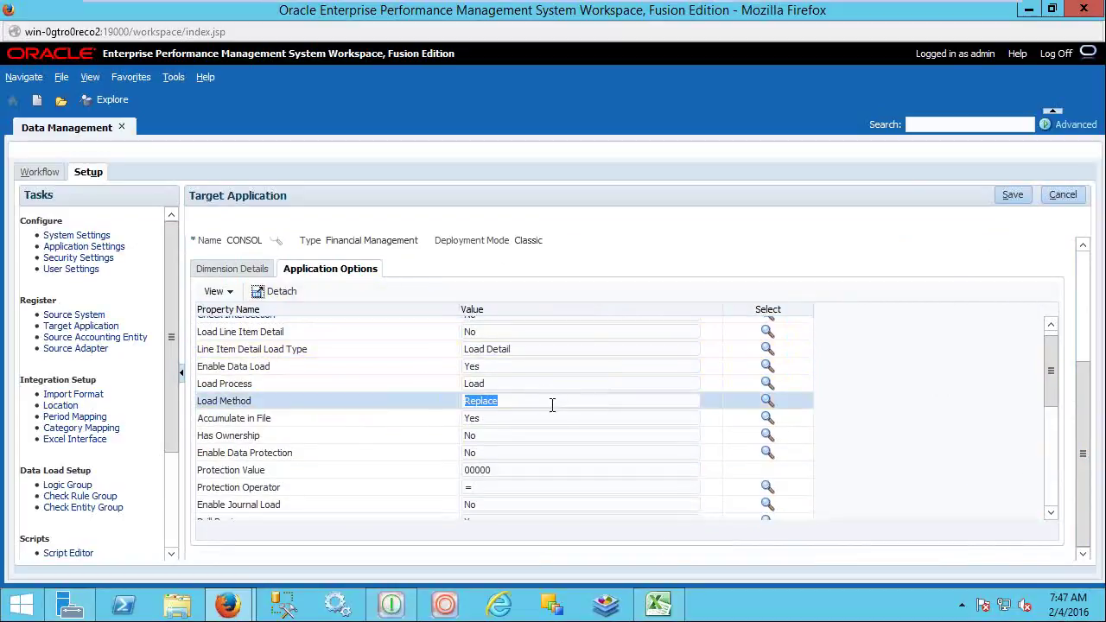
click(767, 403)
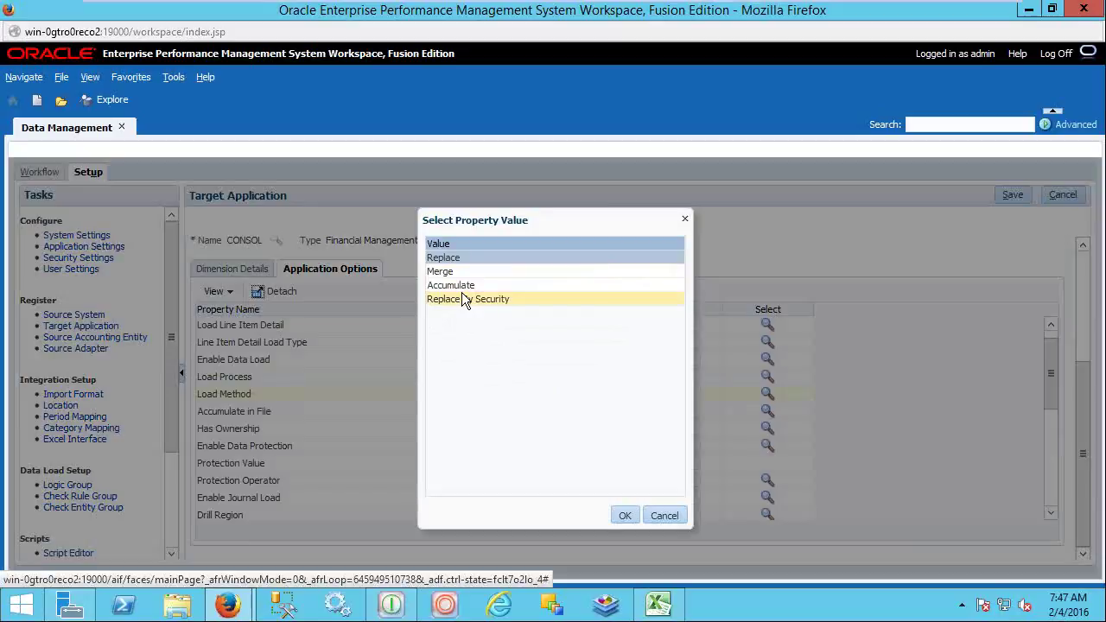
click(668, 517)
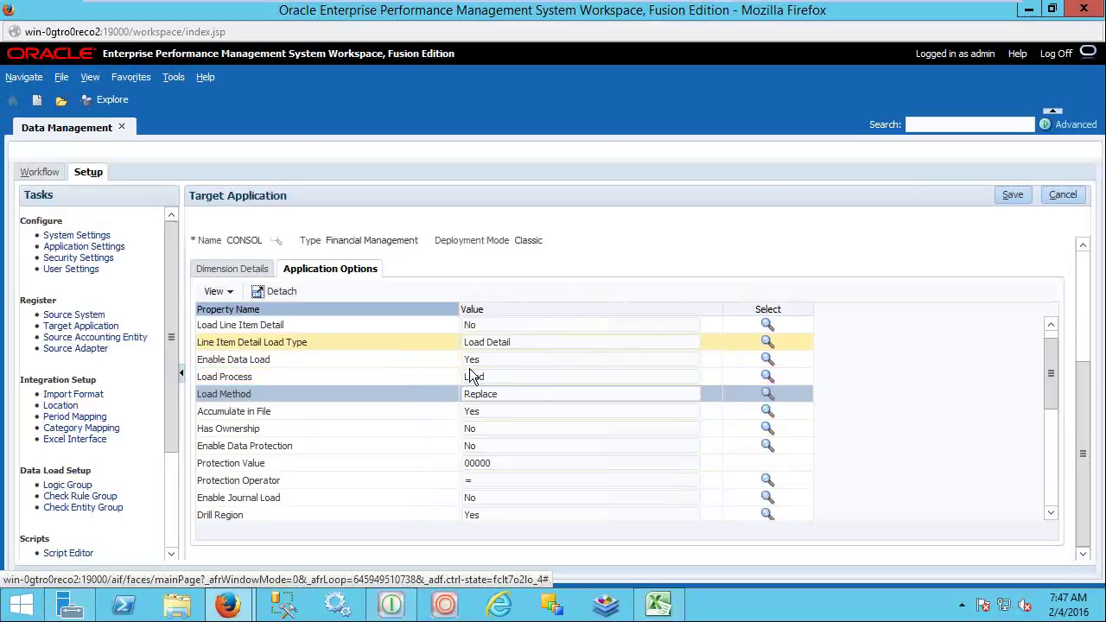
click(508, 365)
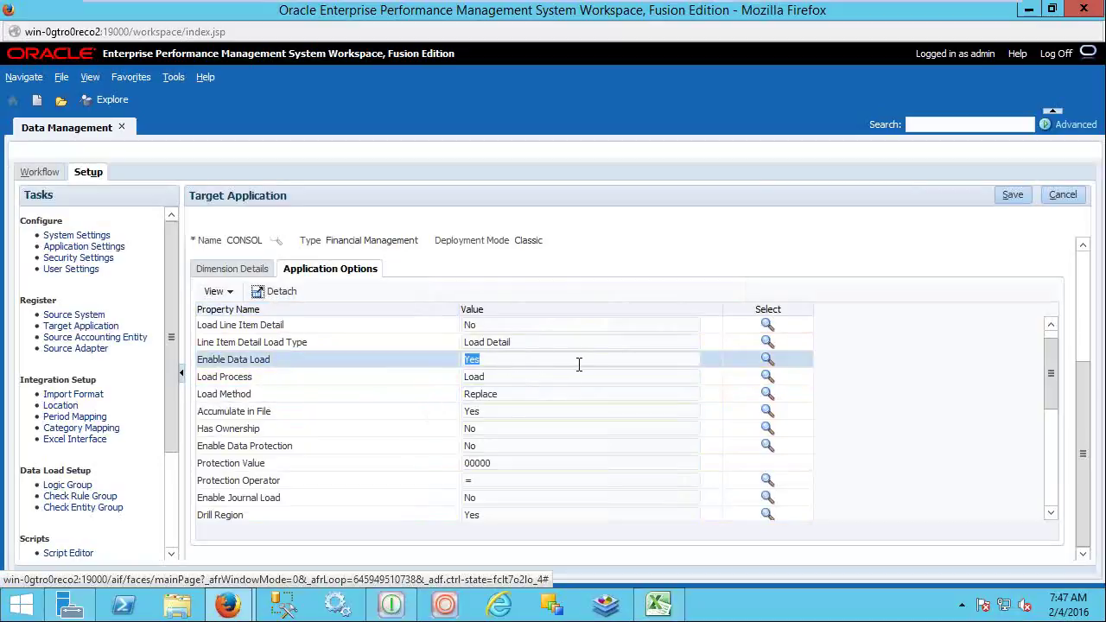
click(768, 359)
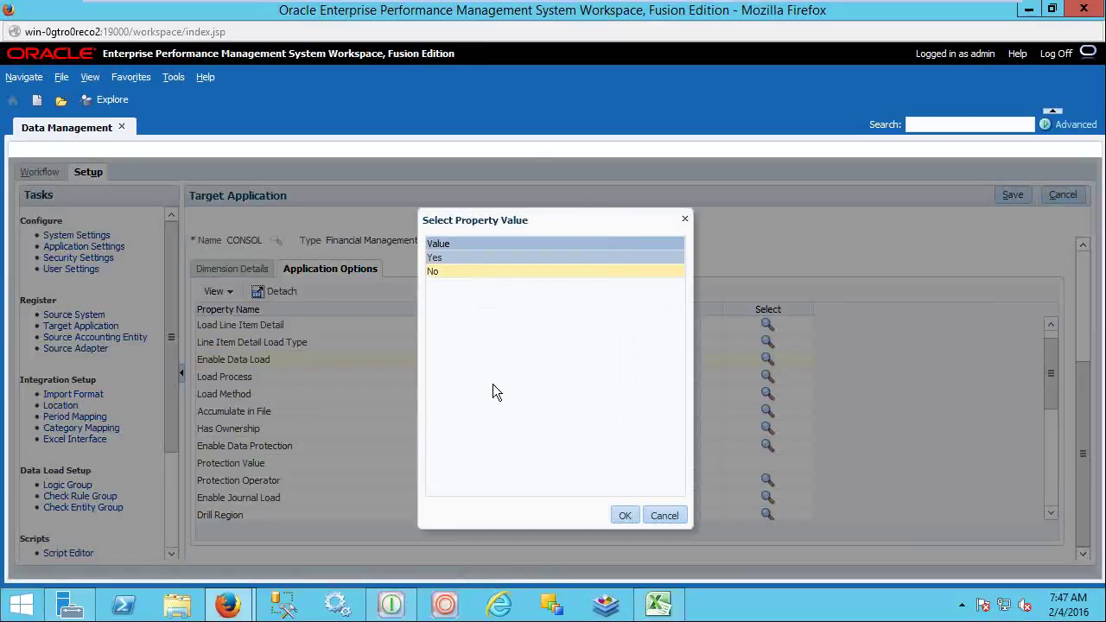
click(661, 517)
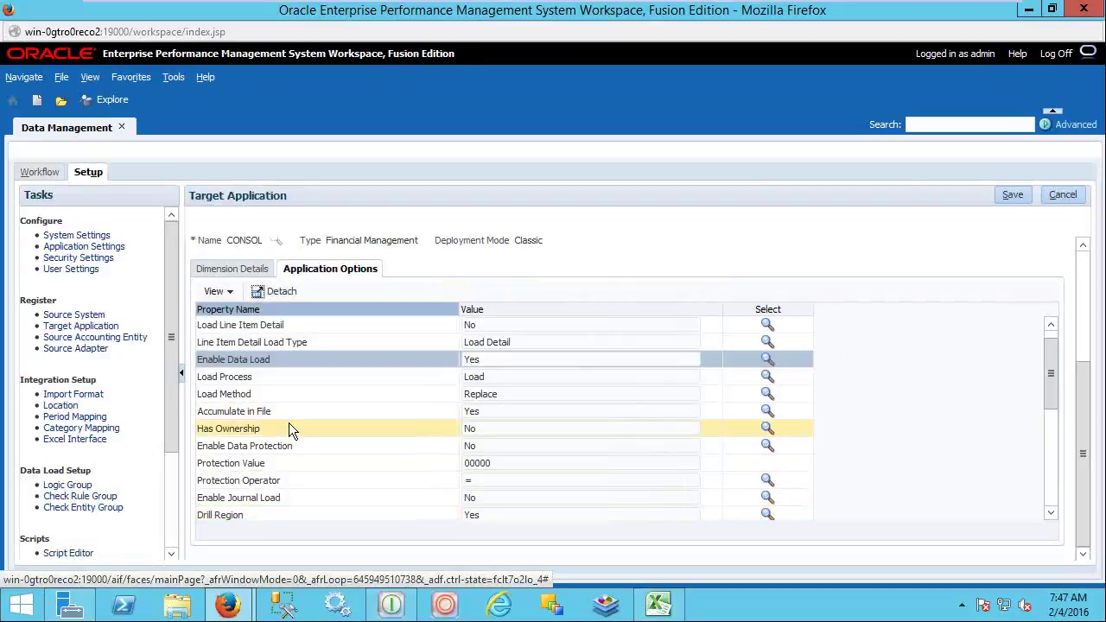
click(306, 376)
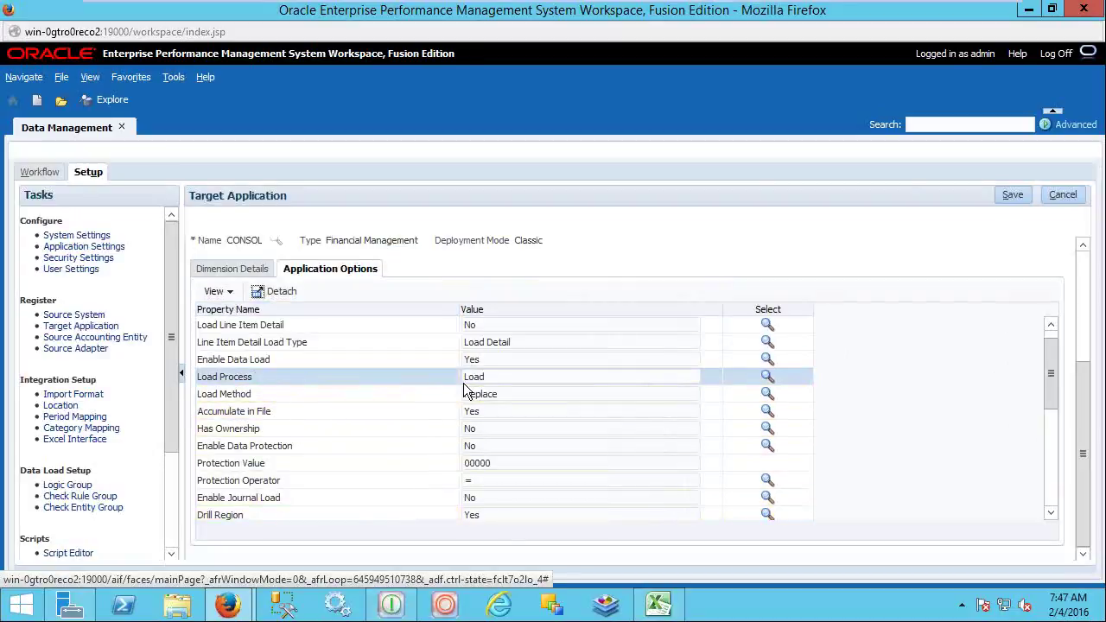
click(769, 377)
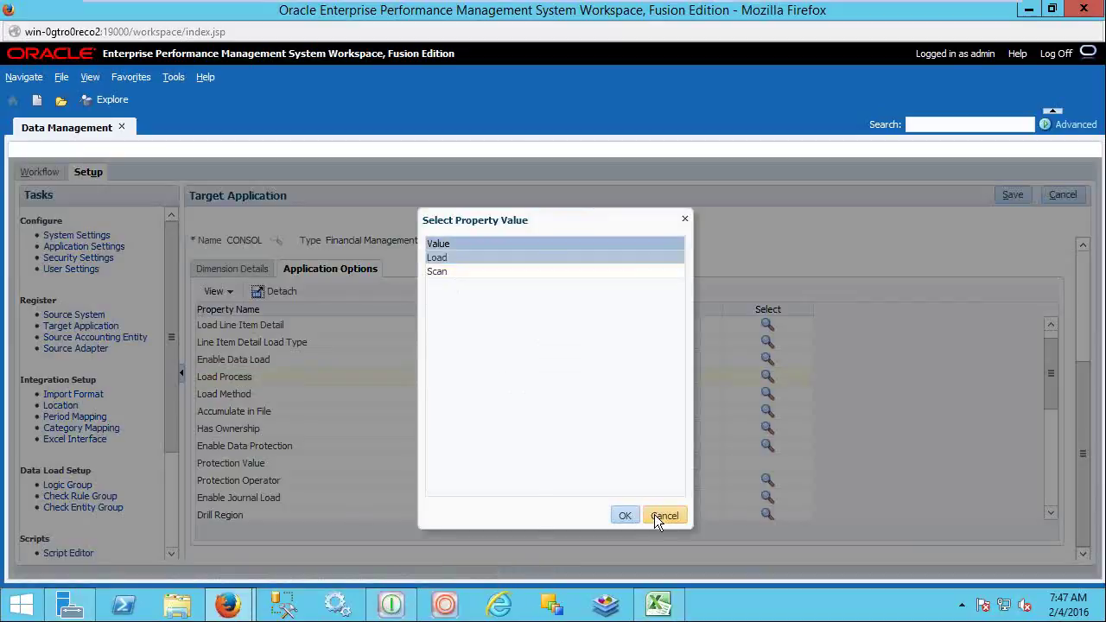
click(655, 516)
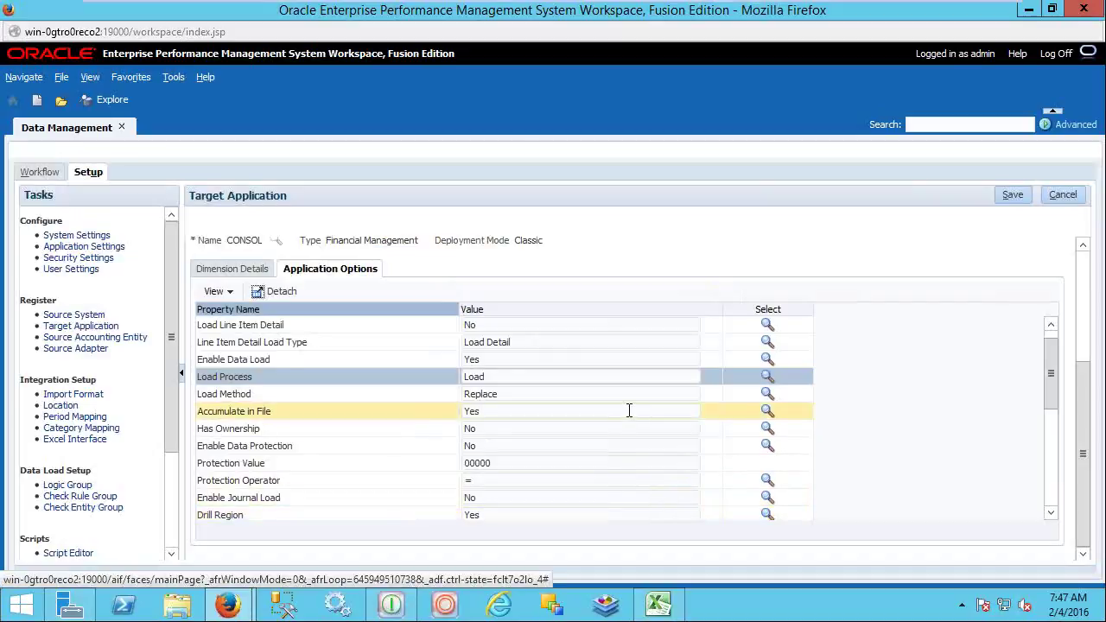
click(594, 411)
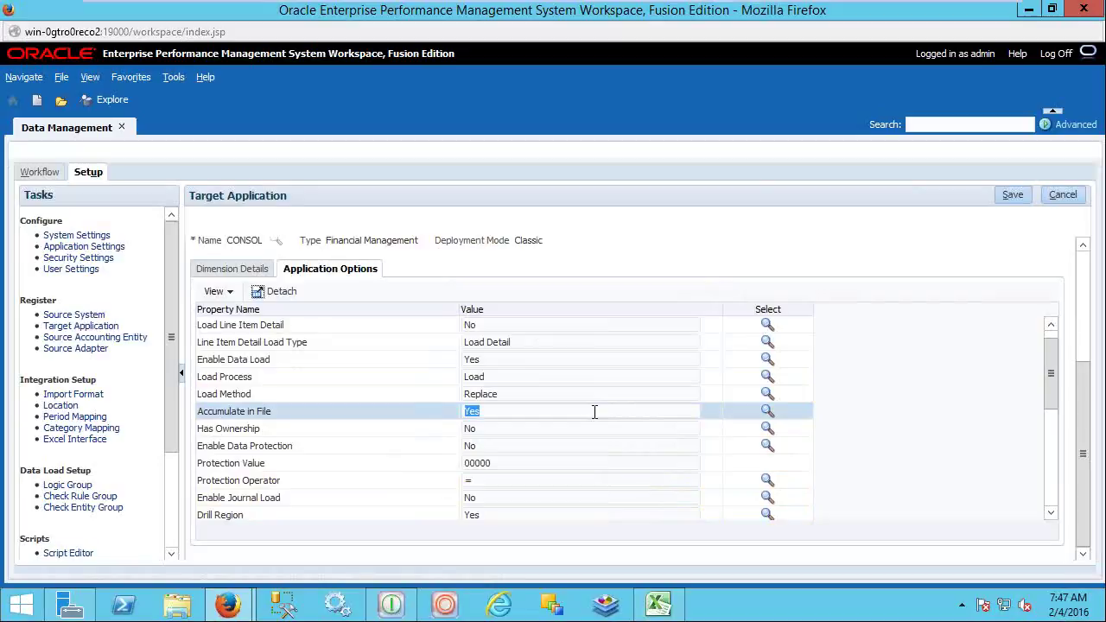
click(509, 412)
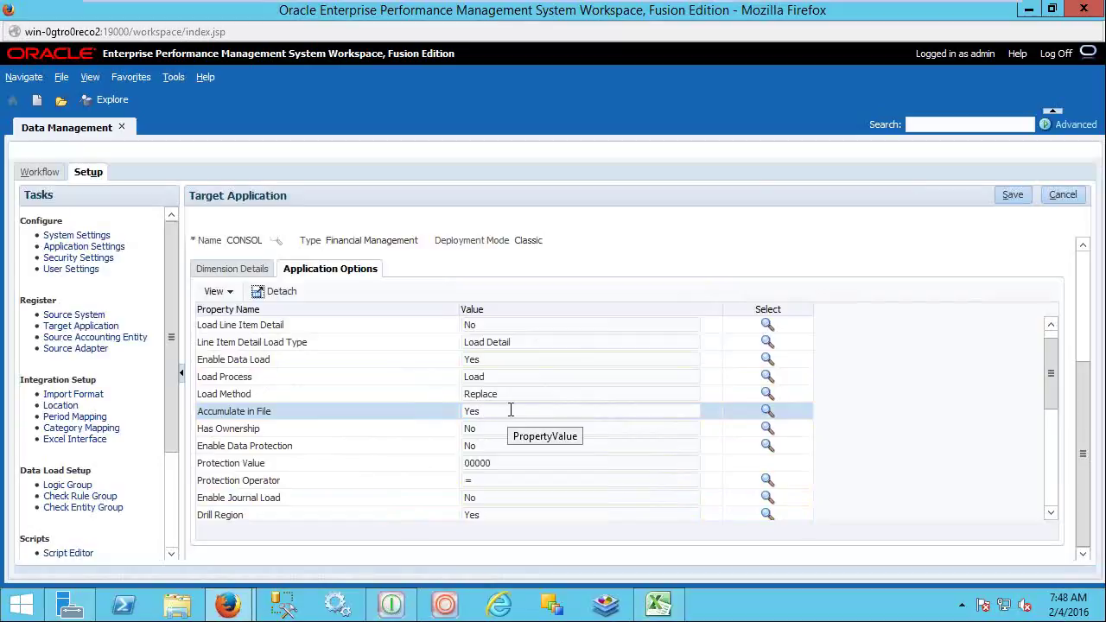
Scroll through CONSOL's remaining application options, selecting Protection Value and the Financial Management type
scroll(522, 425, down, 1)
scroll(523, 425, down, 4)
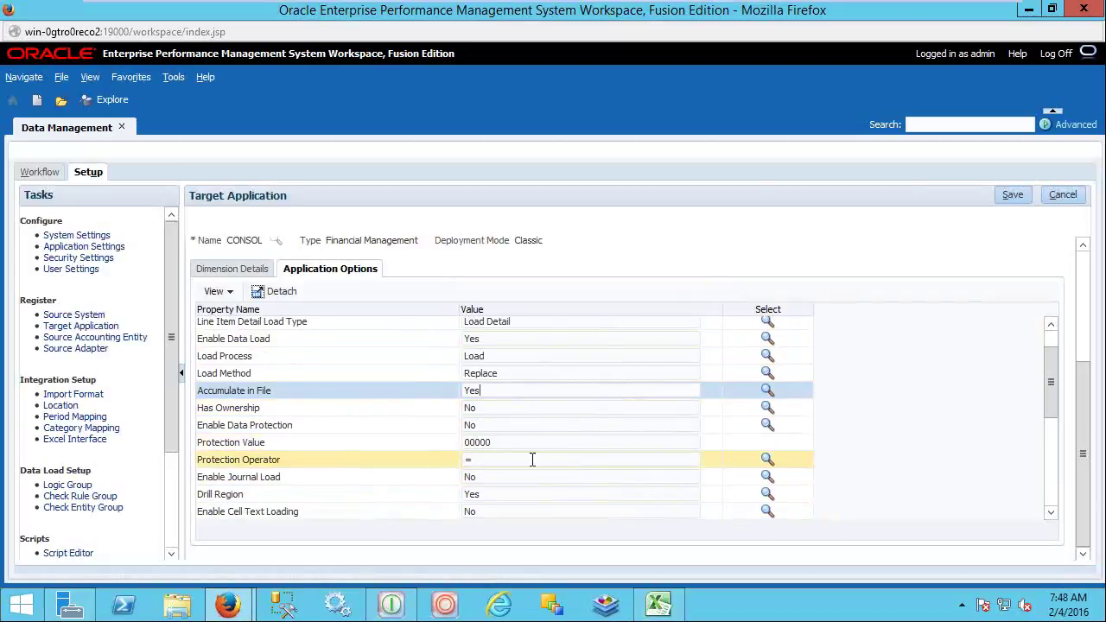
scroll(535, 467, down, 3)
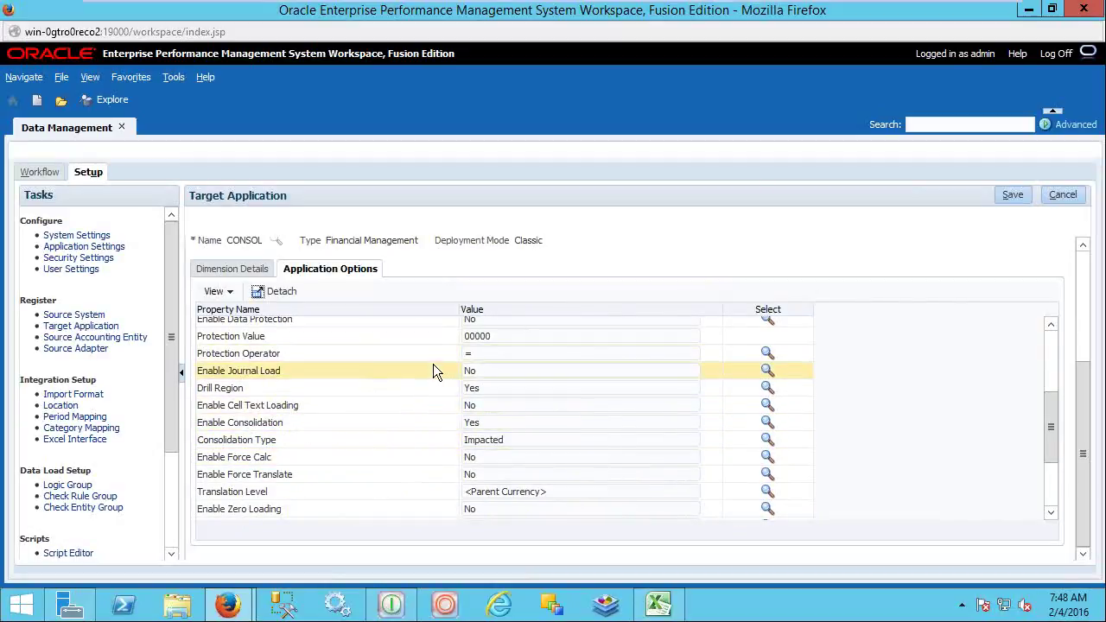
click(419, 340)
scroll(419, 339, down, 2)
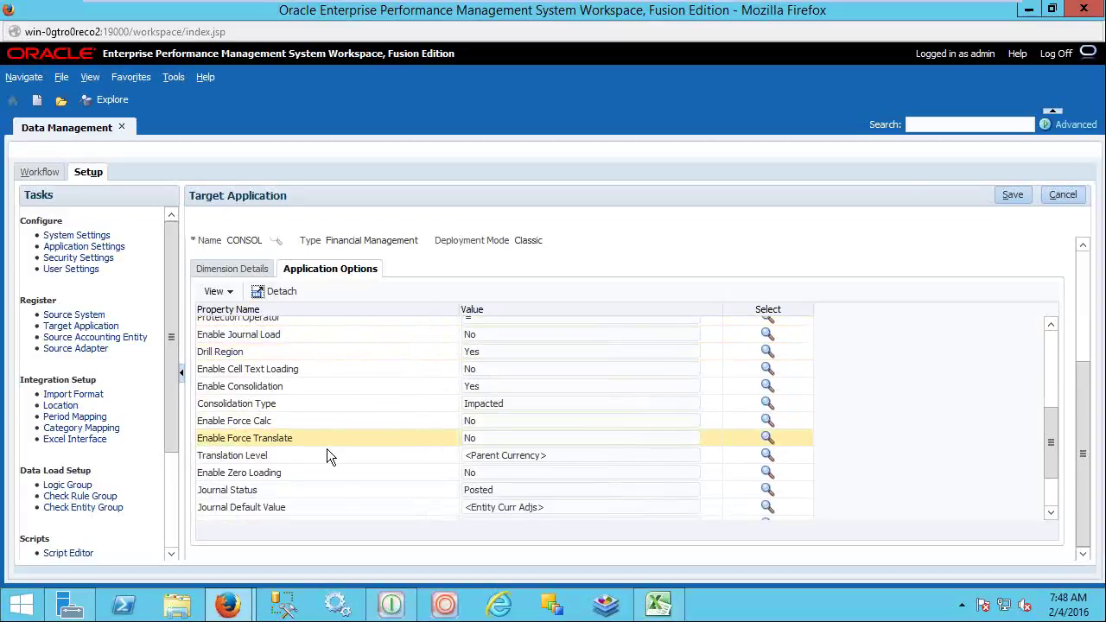
drag(1048, 415, 1041, 476)
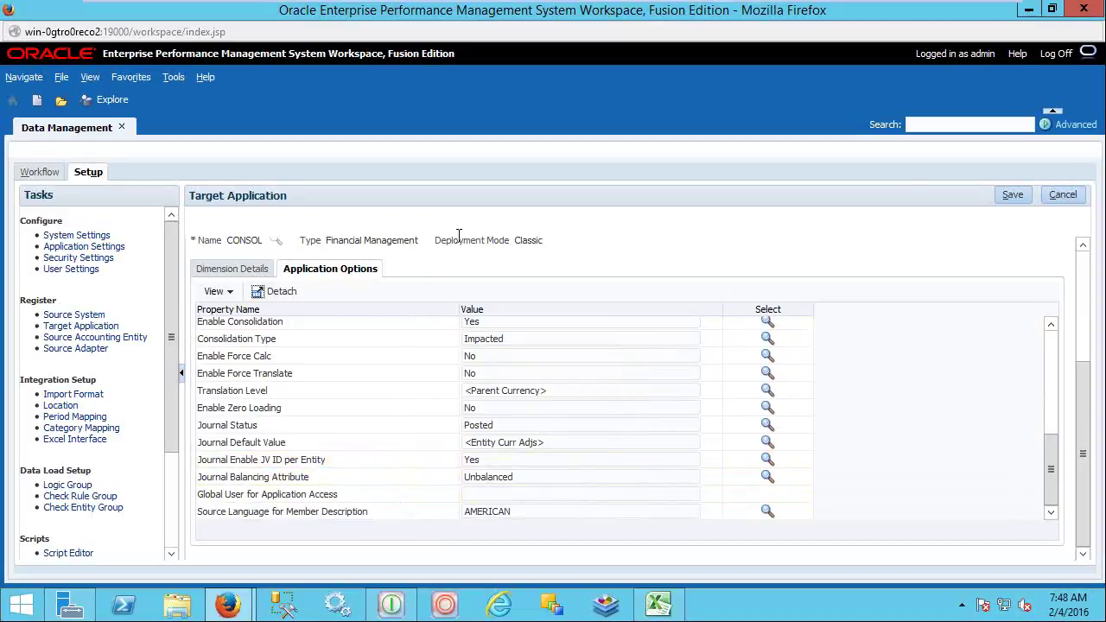
drag(330, 245, 420, 246)
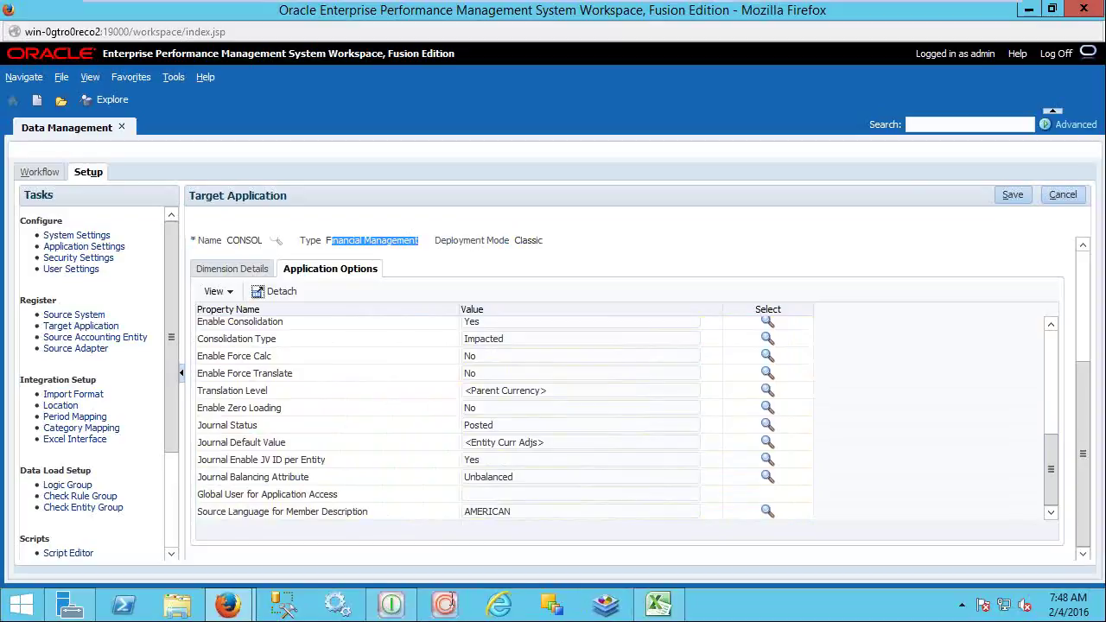
Glance at the FDMEE schedule spreadsheet, then view CONSOL's Dimension Details and options again
key(alt+Tab)
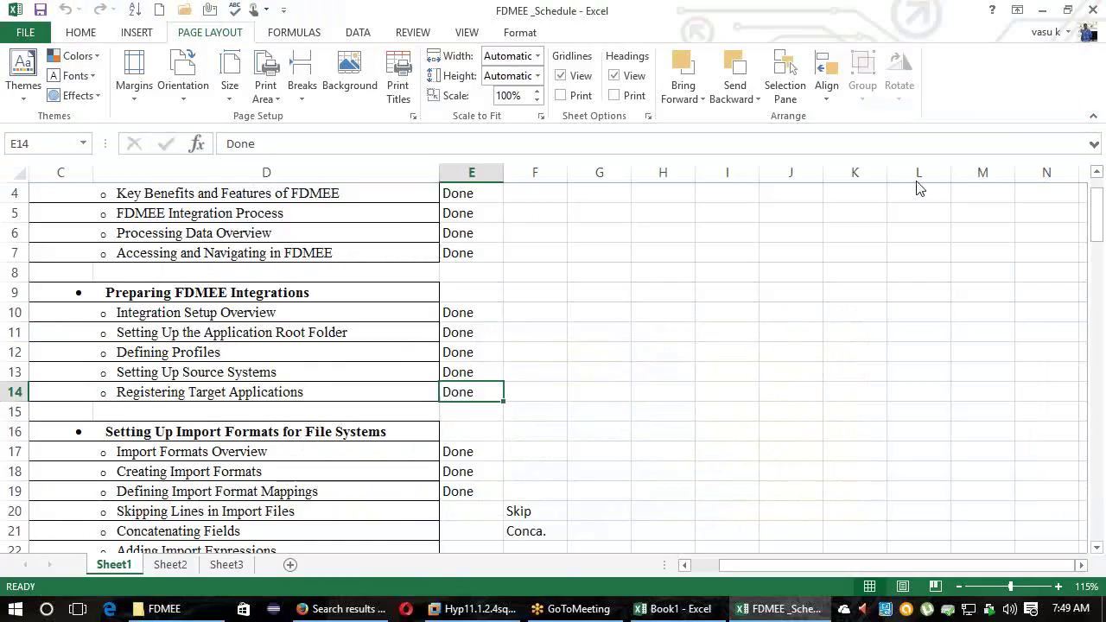
click(476, 609)
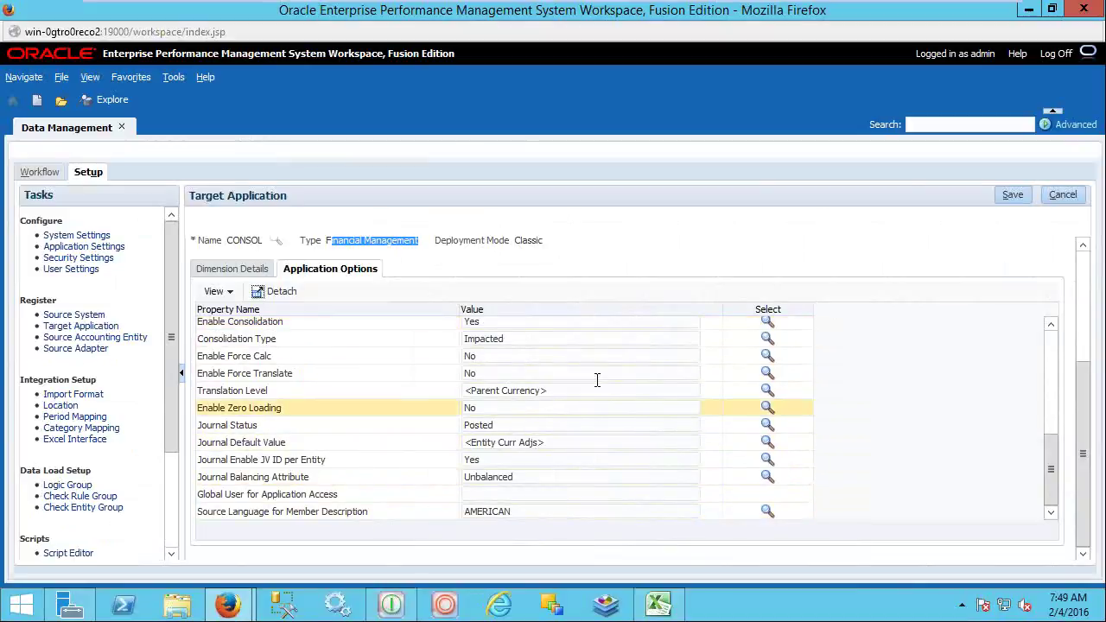
click(240, 269)
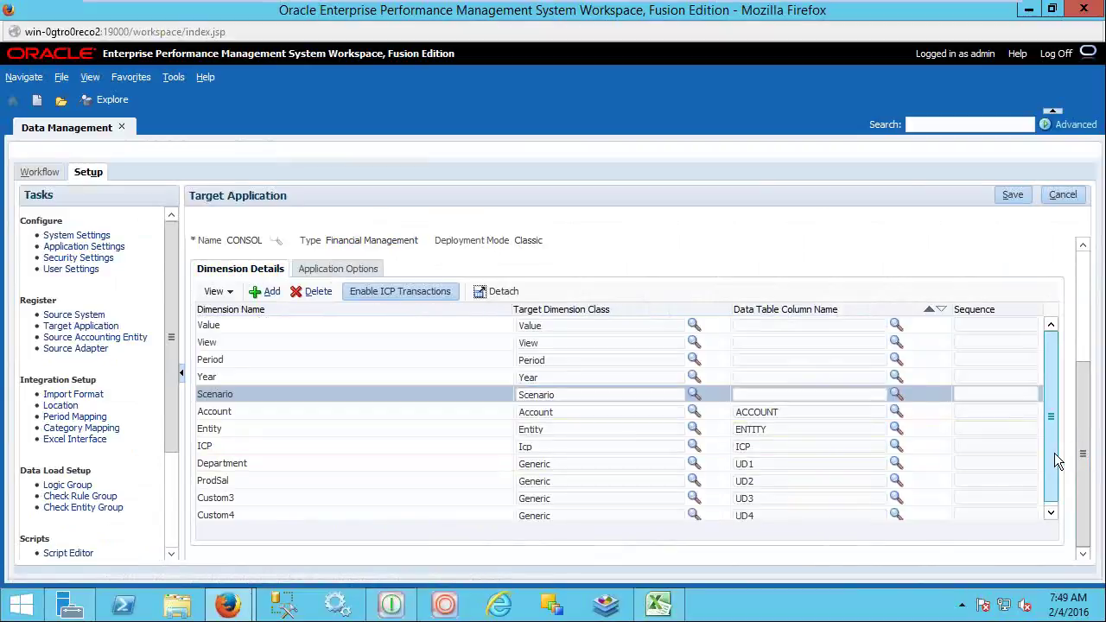
click(316, 269)
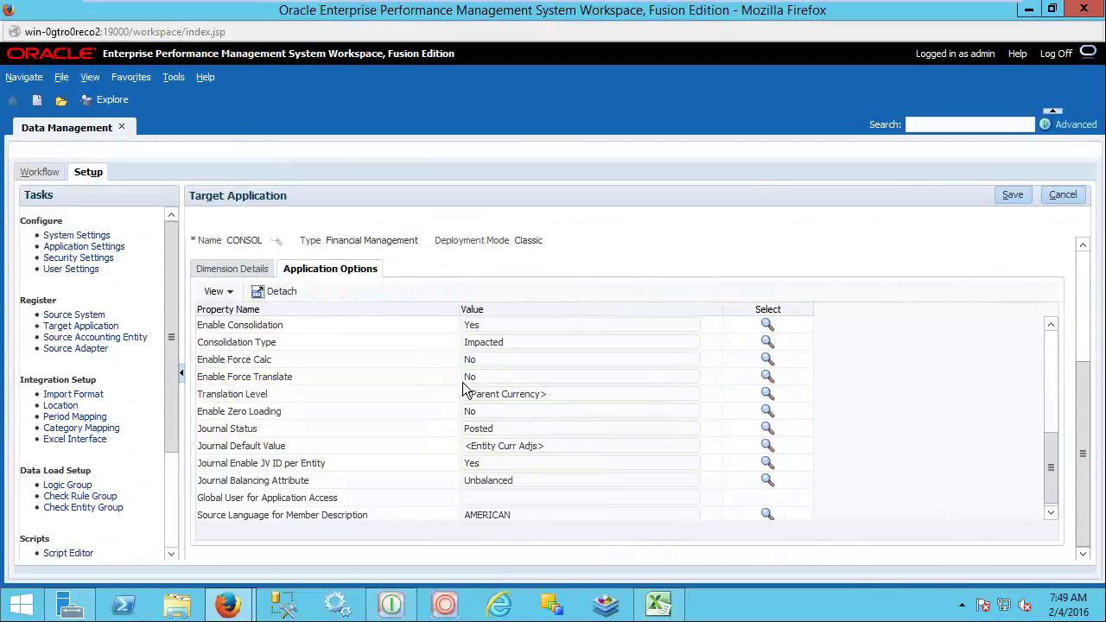
click(249, 273)
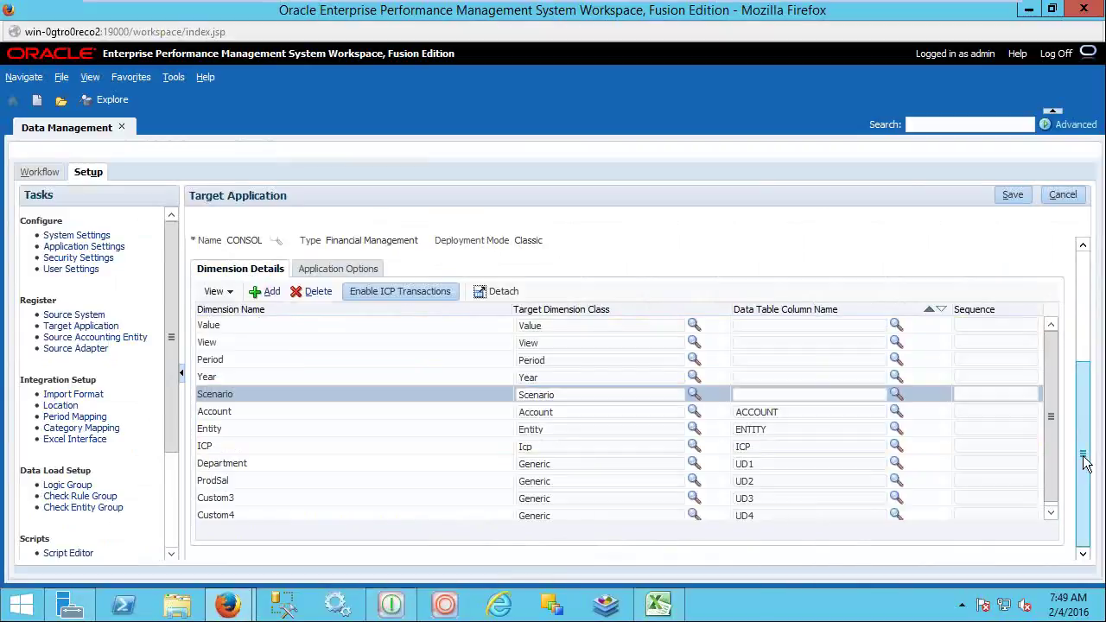
drag(1085, 464, 1074, 320)
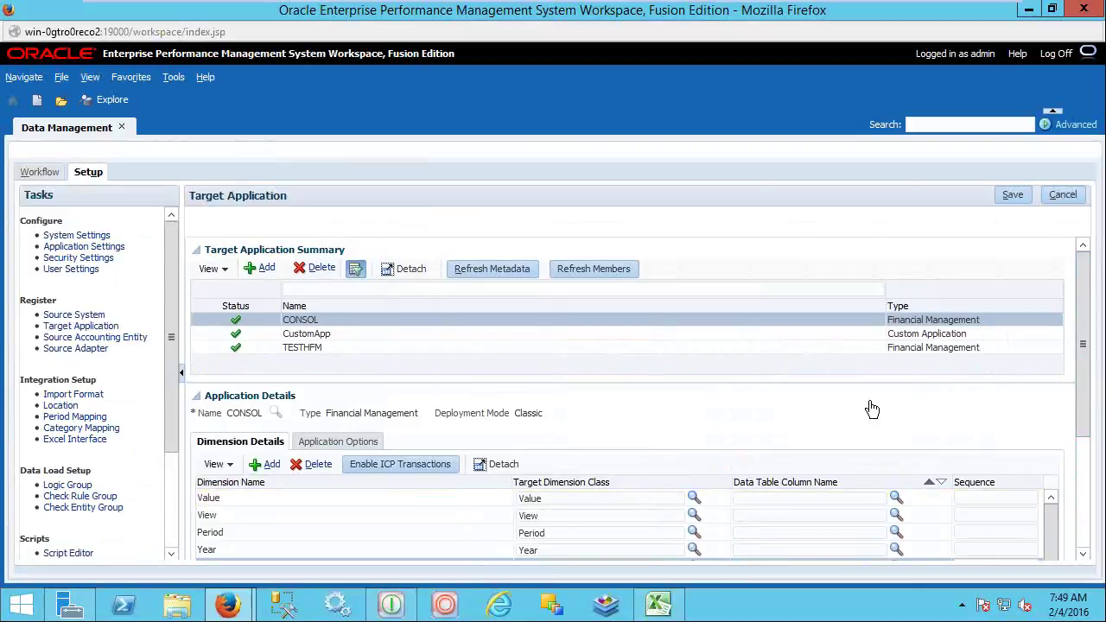
Register a new source system and enter ERP as its Source System Name
click(86, 316)
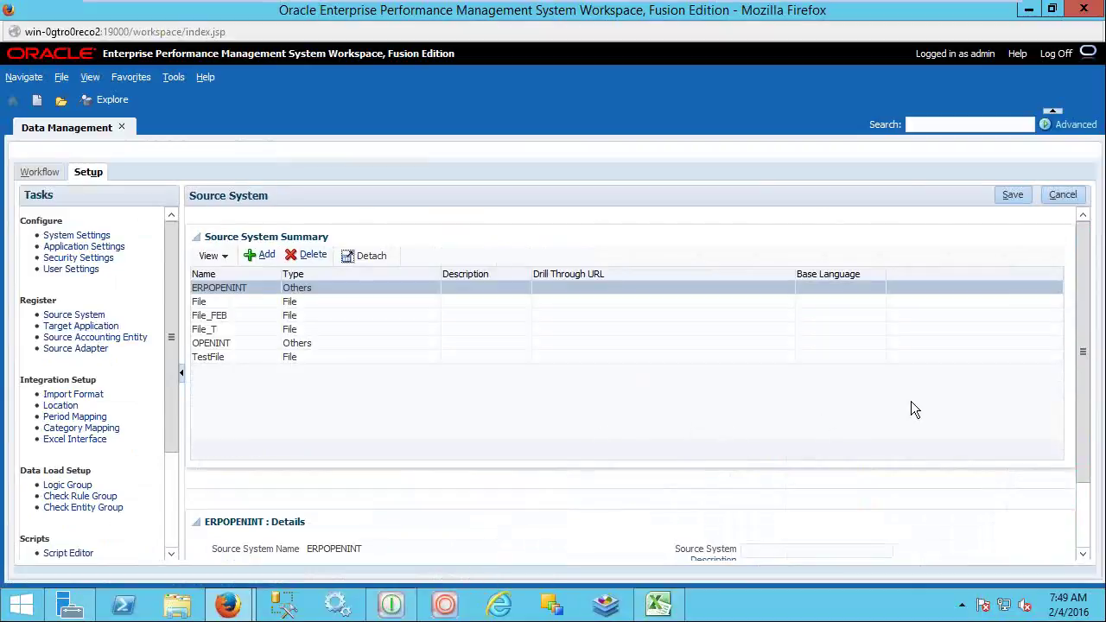
click(262, 254)
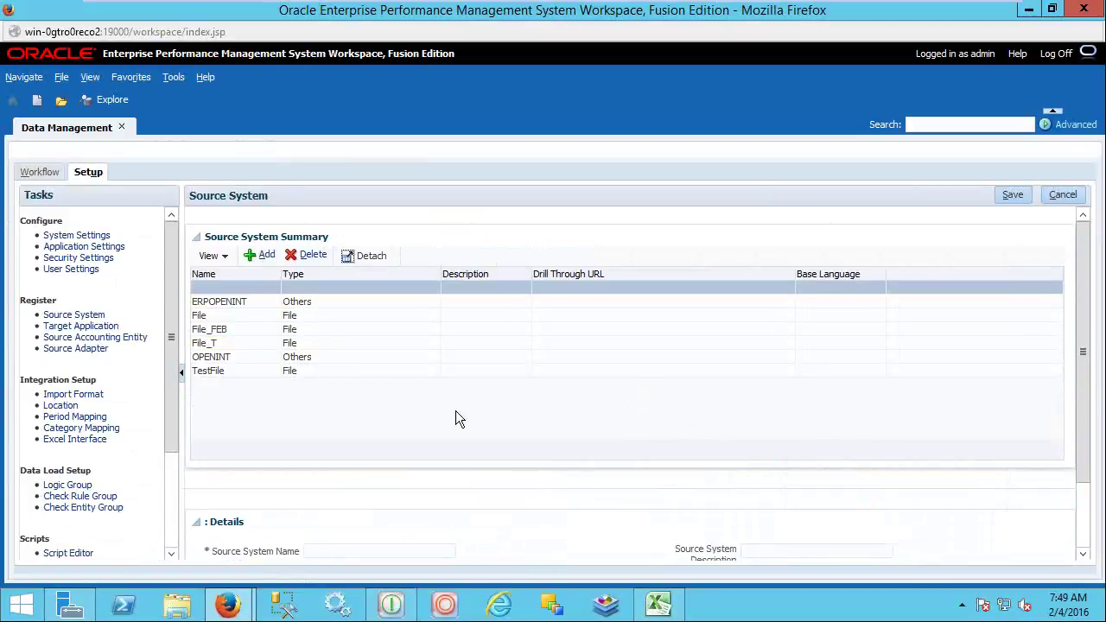
drag(1083, 351, 1086, 421)
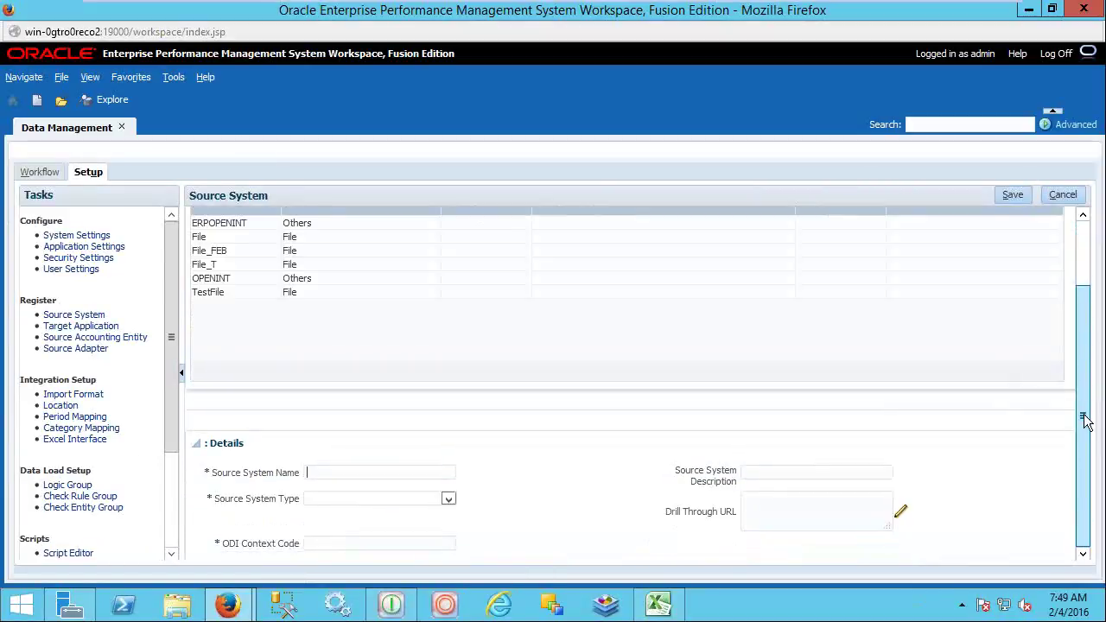
click(326, 474)
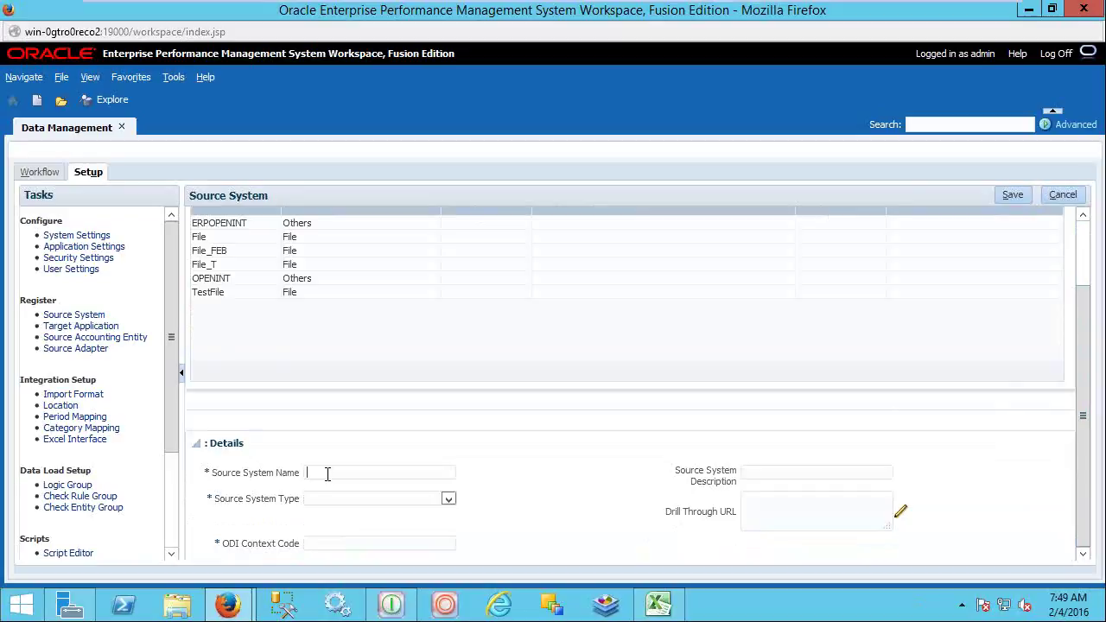
text(ERP)
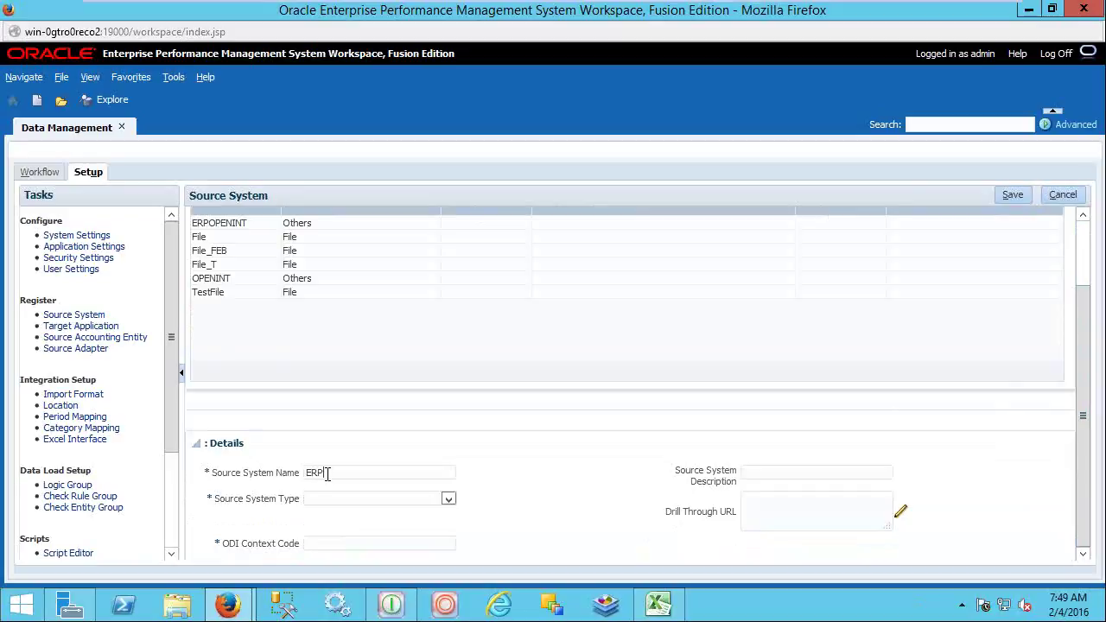
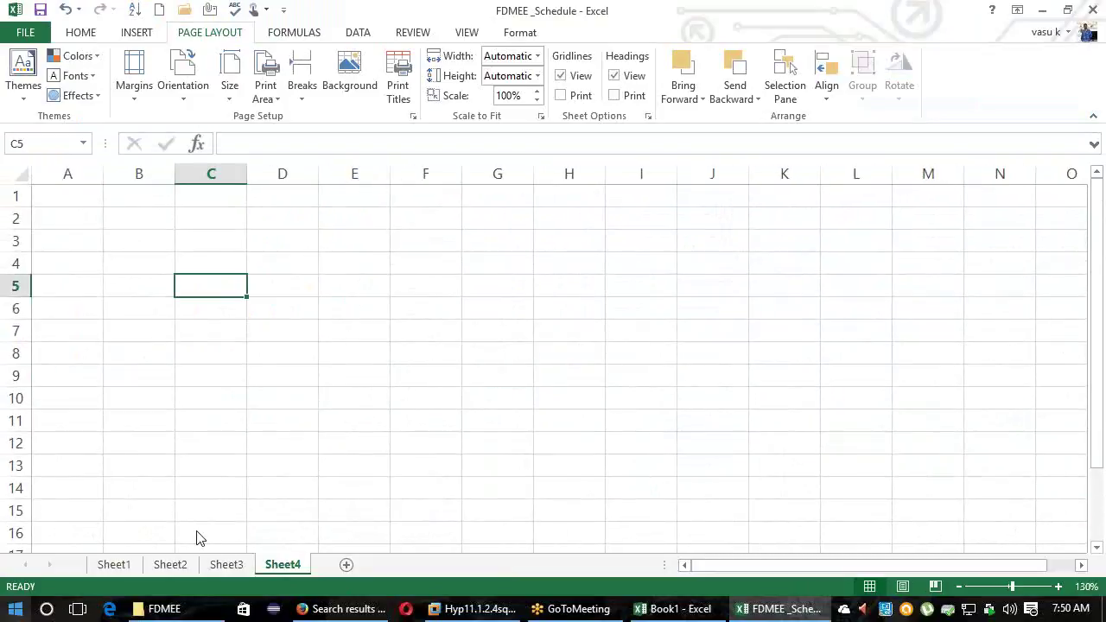
Enter File in C5, Openinterface in C6 and ERP in C8 on Sheet4
text(File)
key(Return)
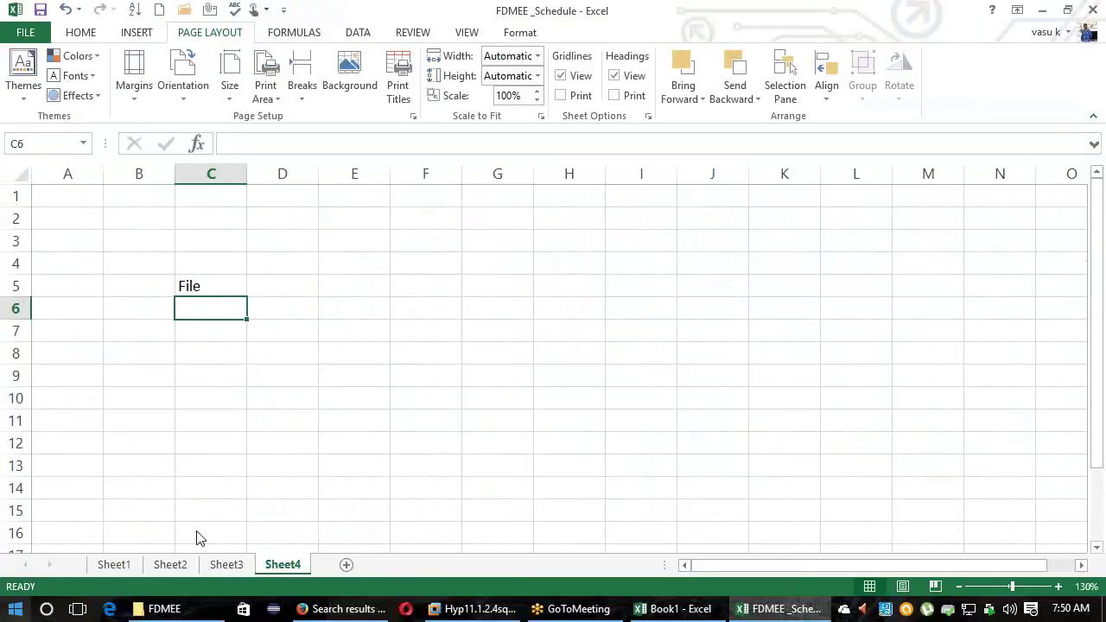
key(Up)
key(Up)
key(Up)
key(Up)
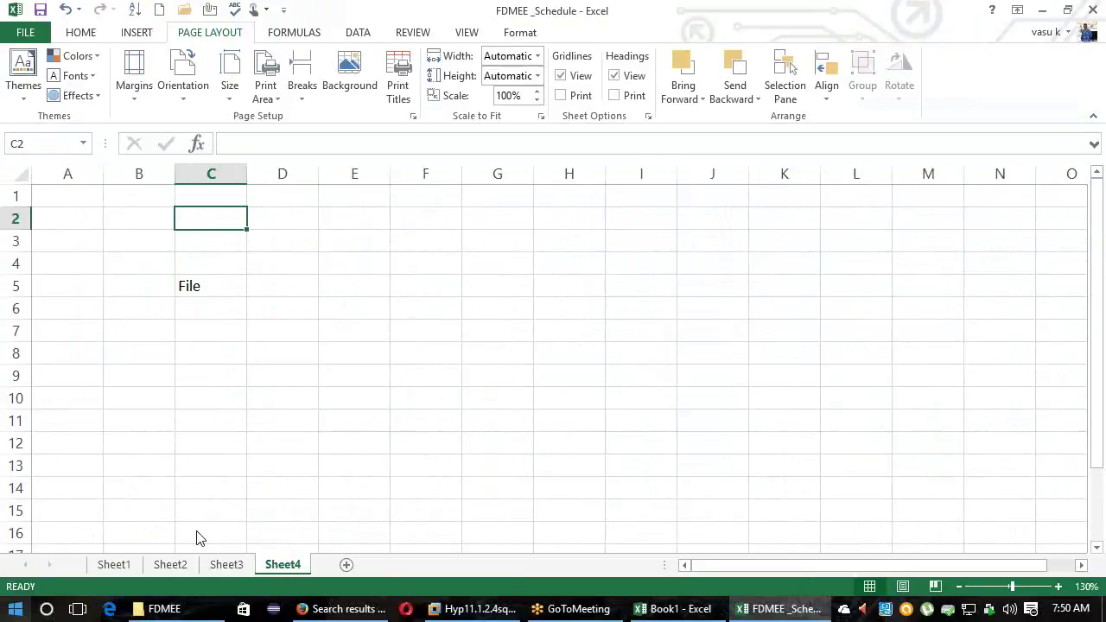
key(Right)
key(Down)
key(Down)
key(Down)
key(Down)
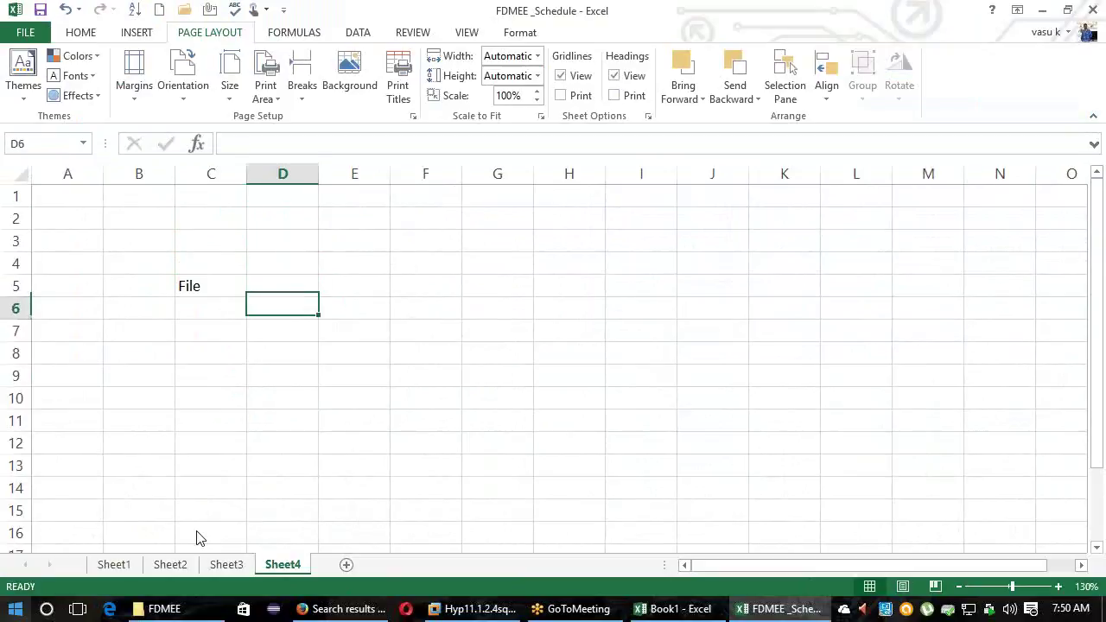
key(Left)
text(Open)
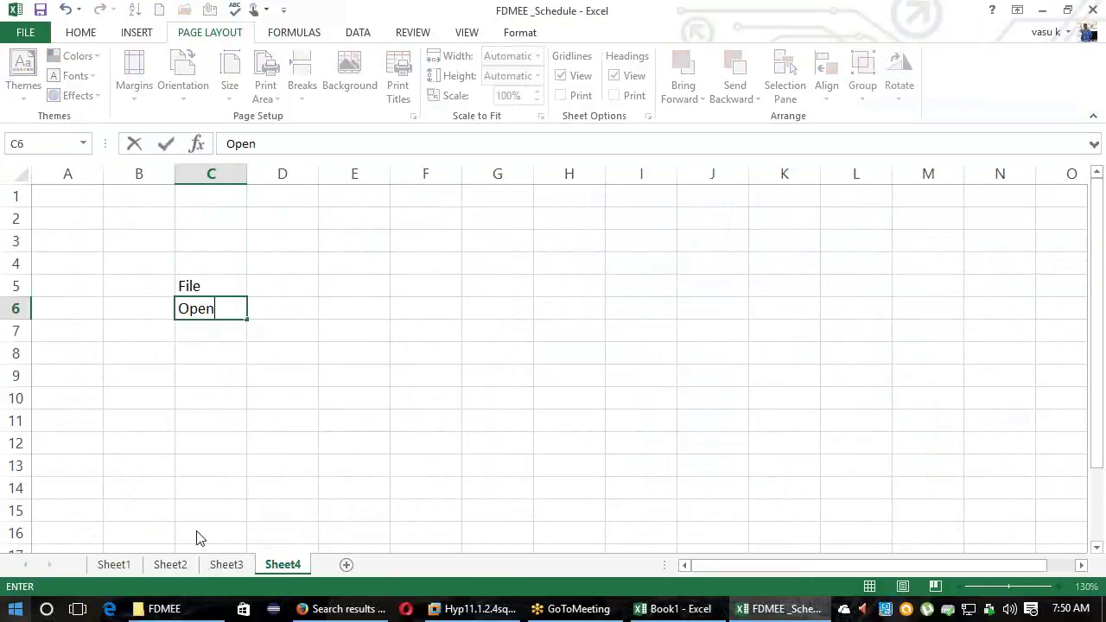
text(interface)
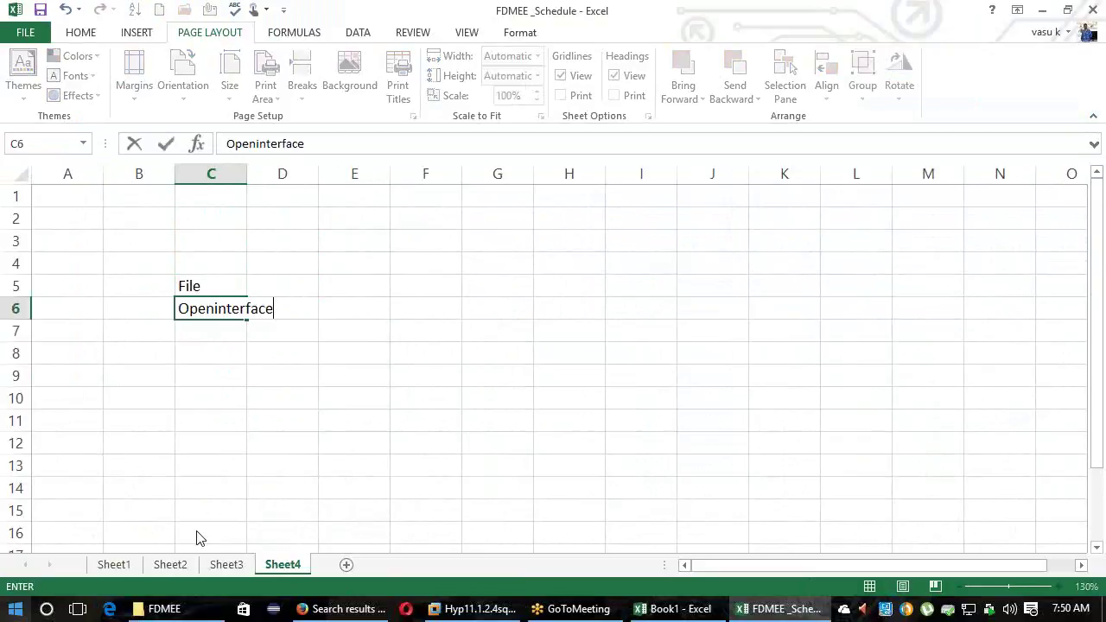
key(Return)
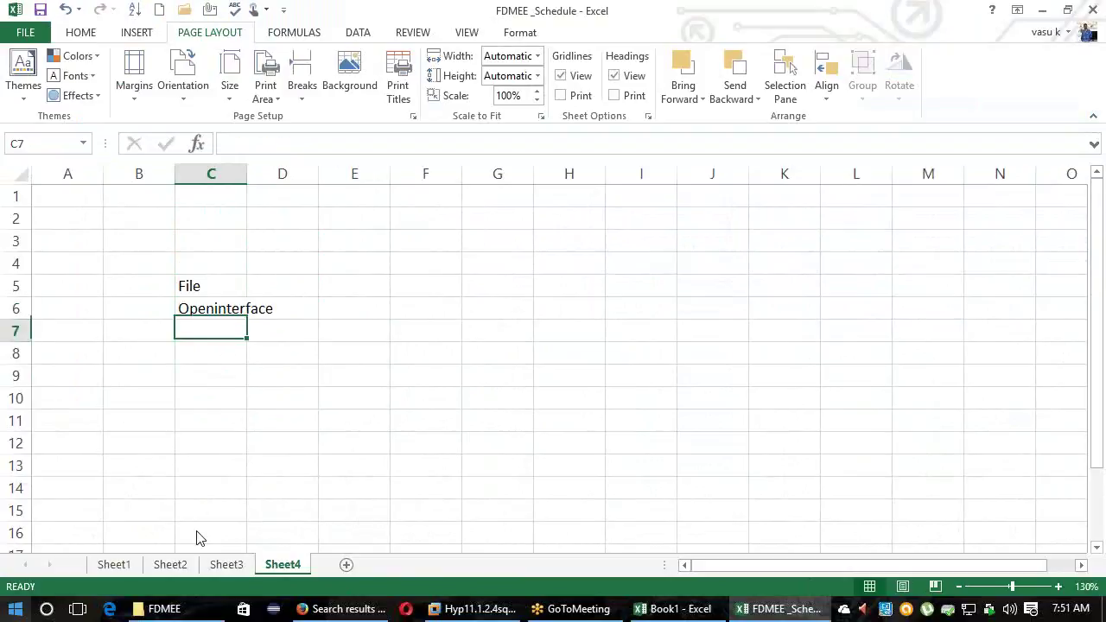
key(Return)
text(ERP)
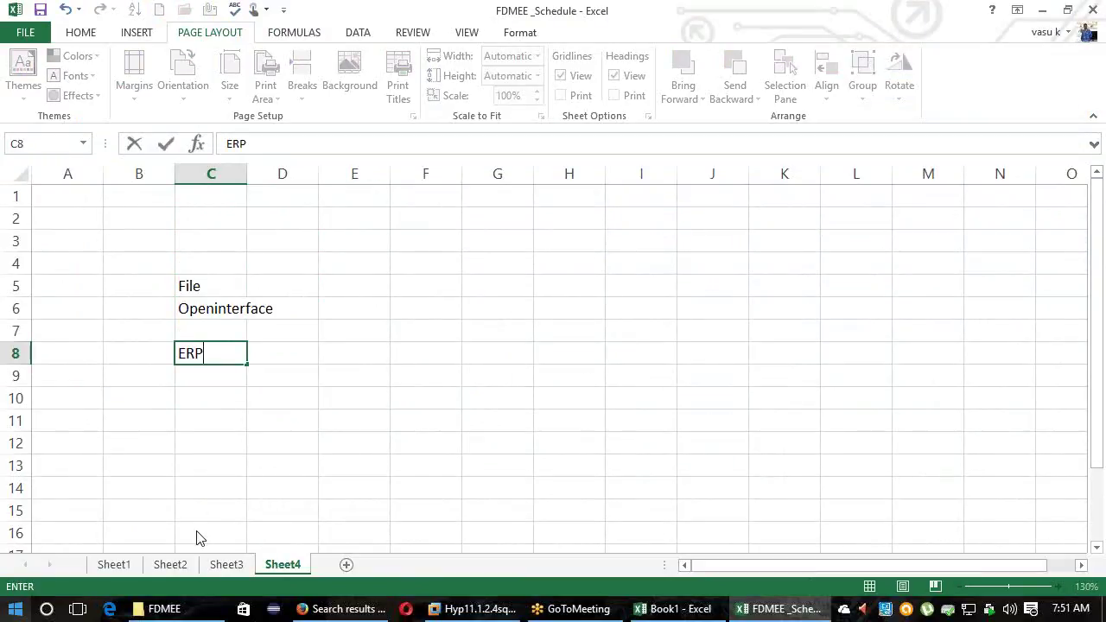
key(Return)
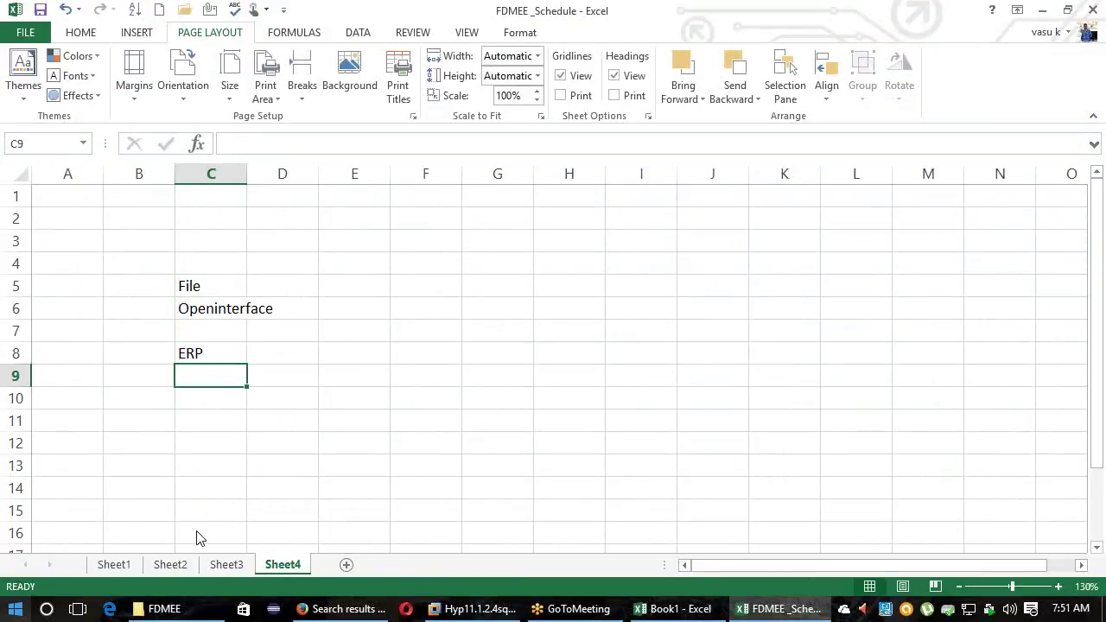
drag(168, 201, 304, 243)
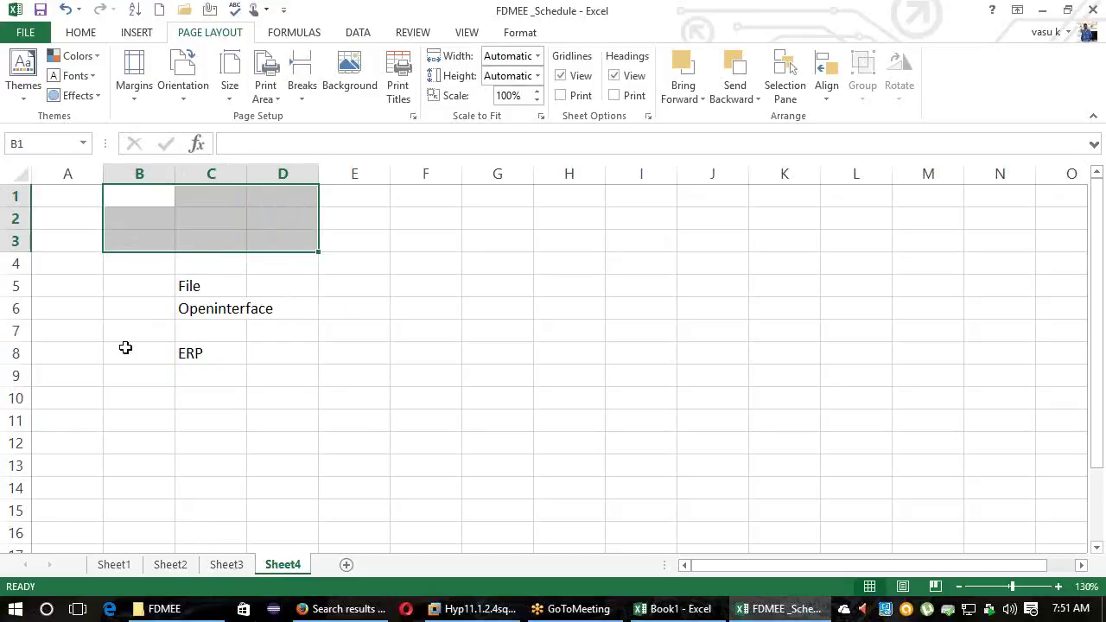
click(180, 309)
click(379, 314)
drag(379, 314, 607, 303)
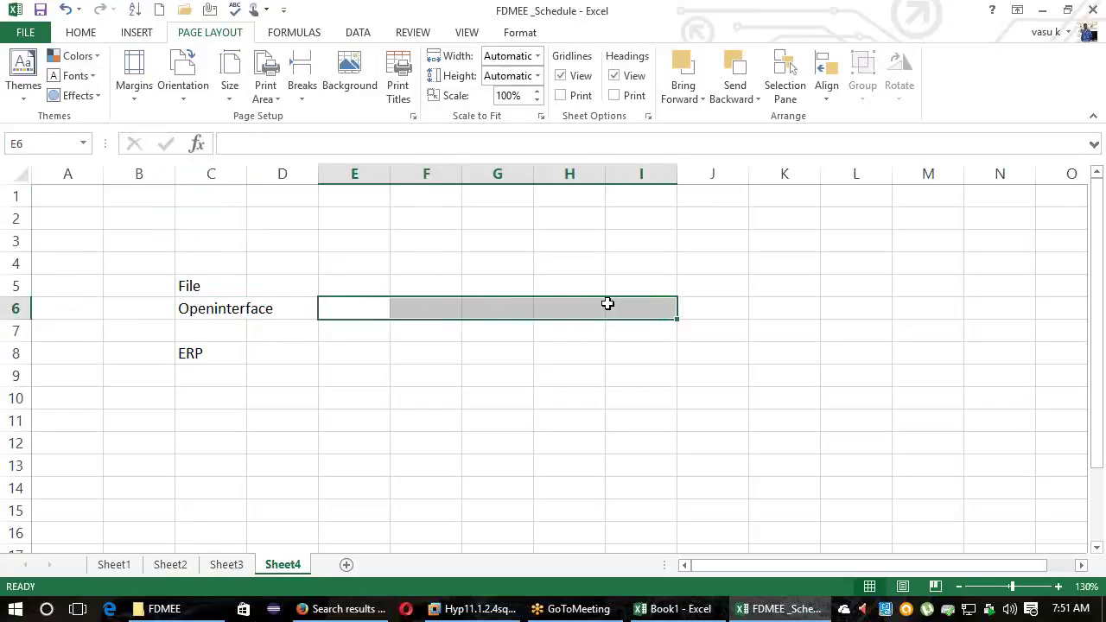
click(195, 354)
click(199, 405)
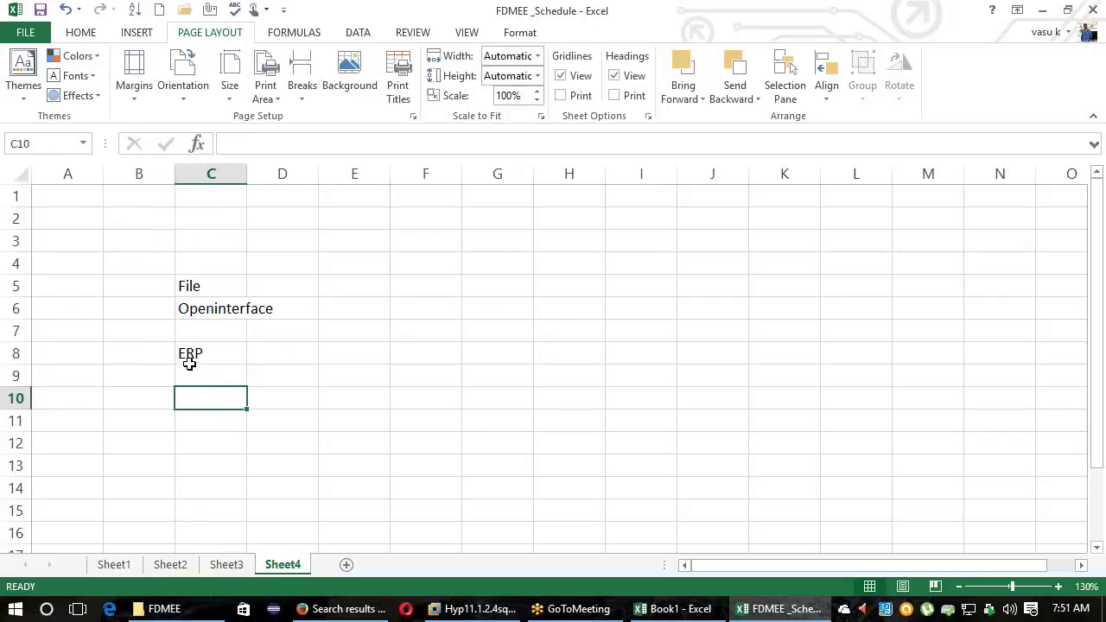
click(190, 356)
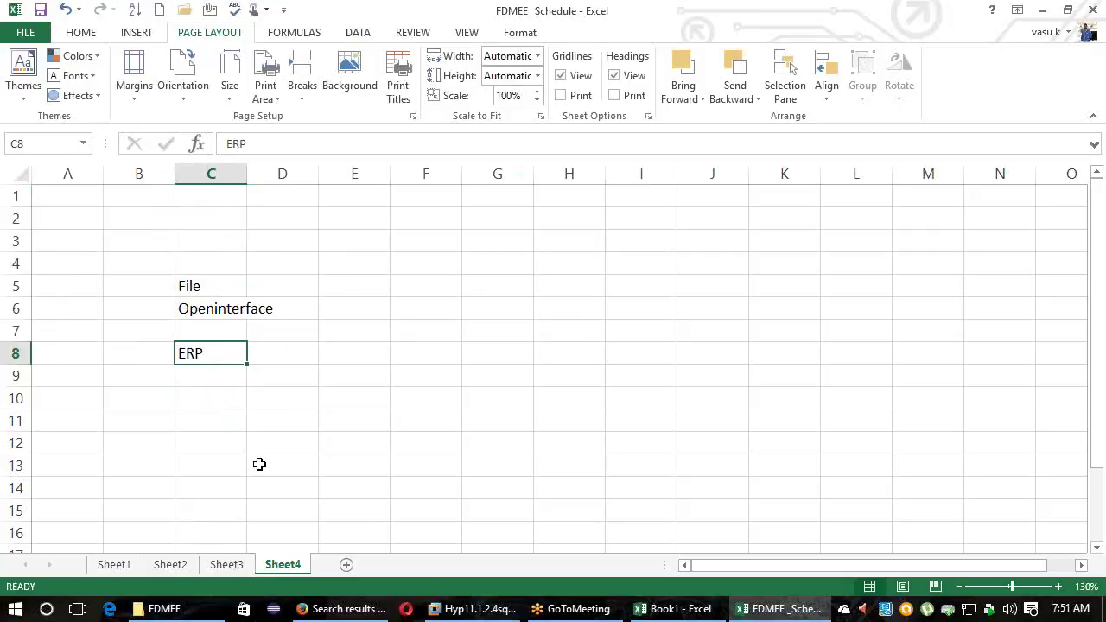
click(218, 418)
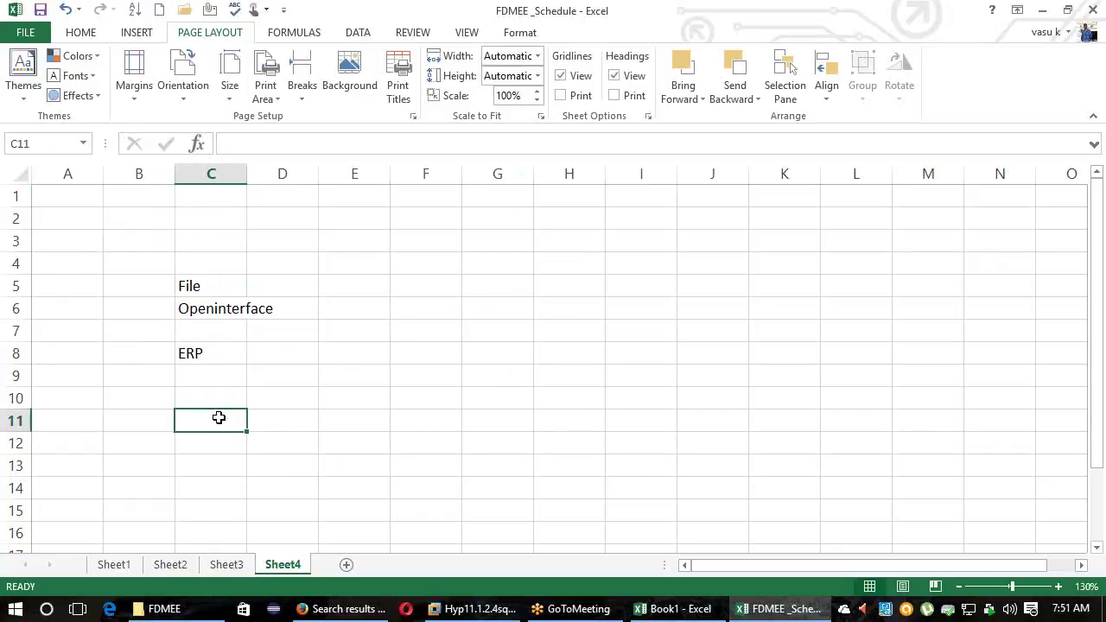
click(210, 355)
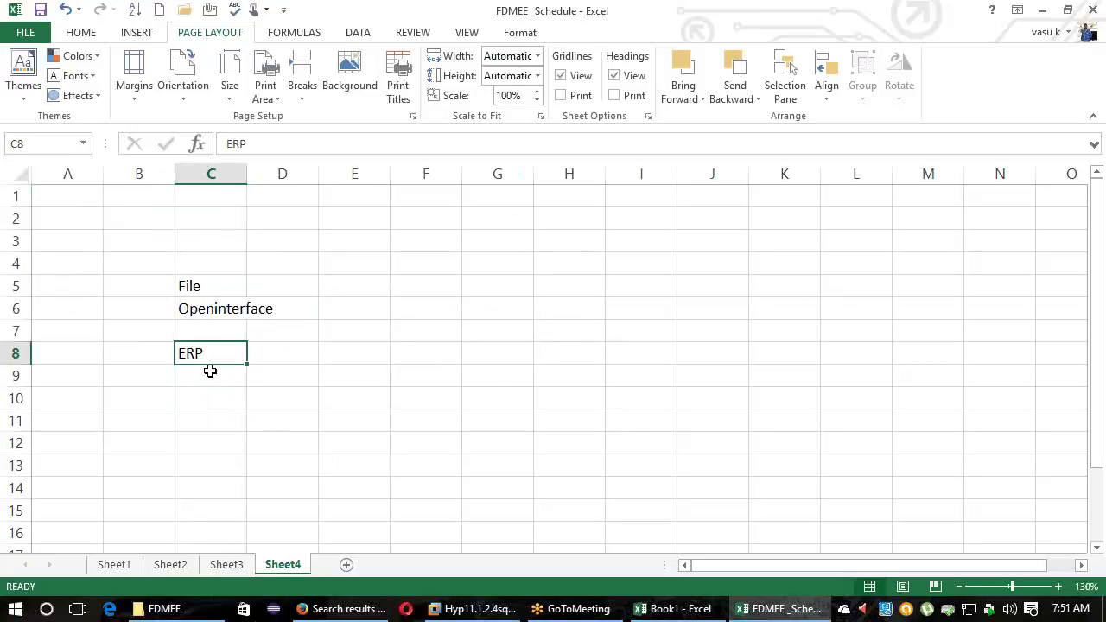
Log in to the ODI repository and show the Topology technologies list
click(459, 609)
click(95, 145)
click(618, 275)
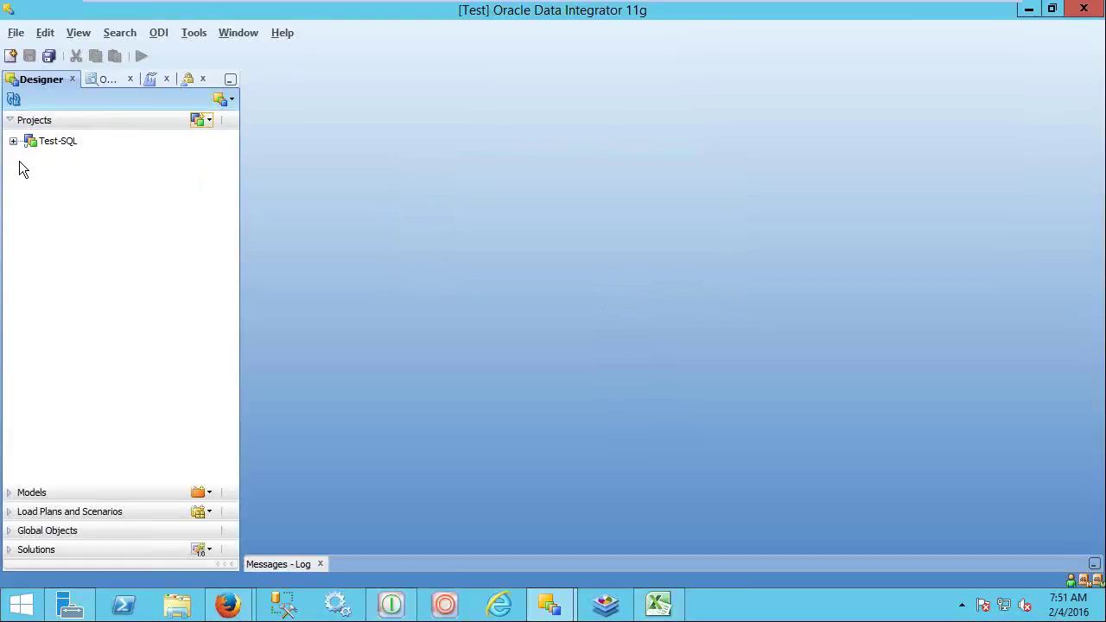
click(151, 77)
click(13, 142)
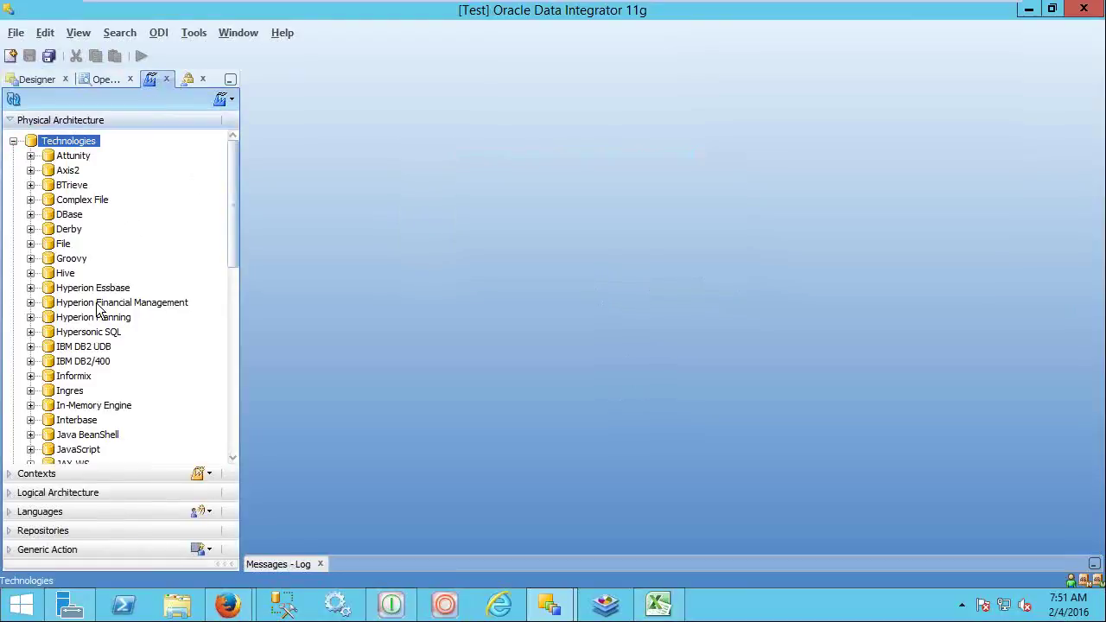
Widen the Physical Architecture panel and expand Oracle to show Datatypes, Actions and Index Type
click(88, 331)
text(o)
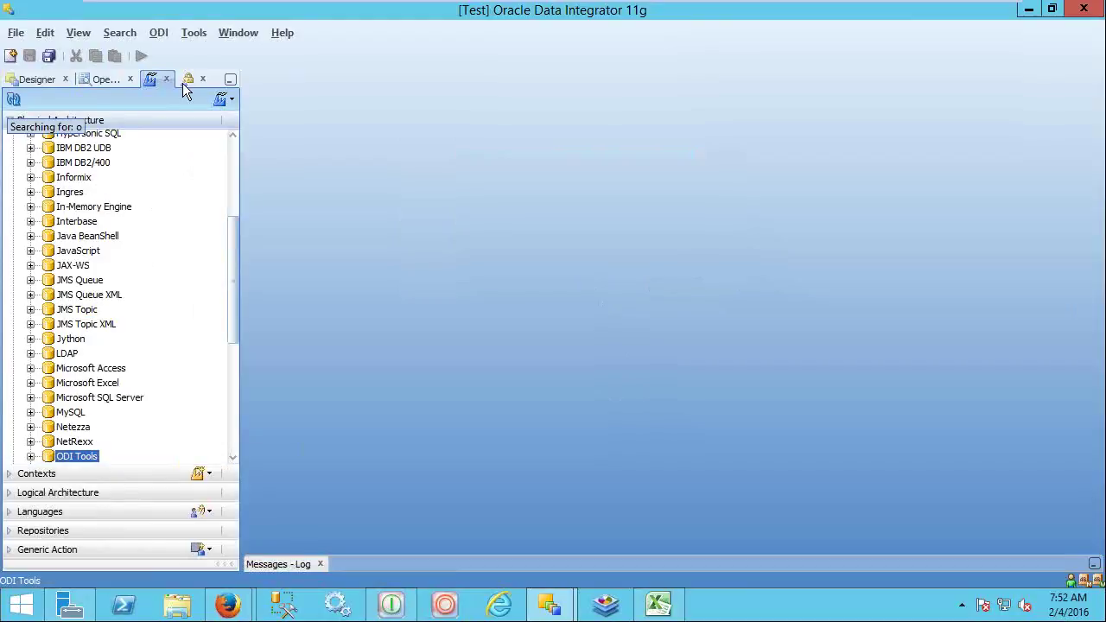
drag(239, 173, 339, 179)
drag(332, 250, 332, 292)
click(81, 382)
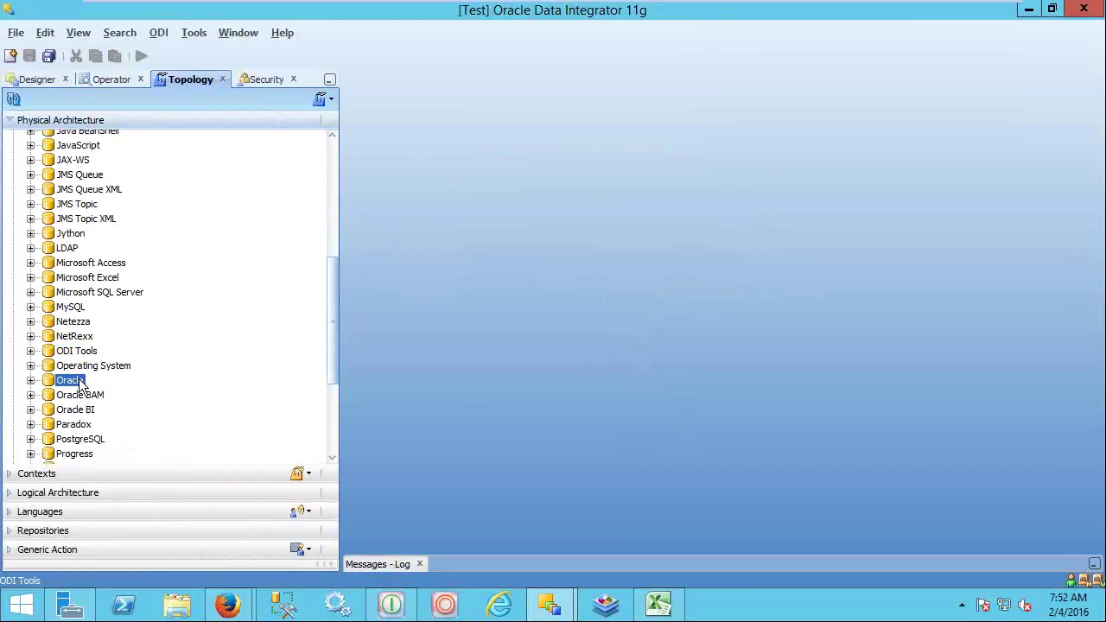
click(31, 380)
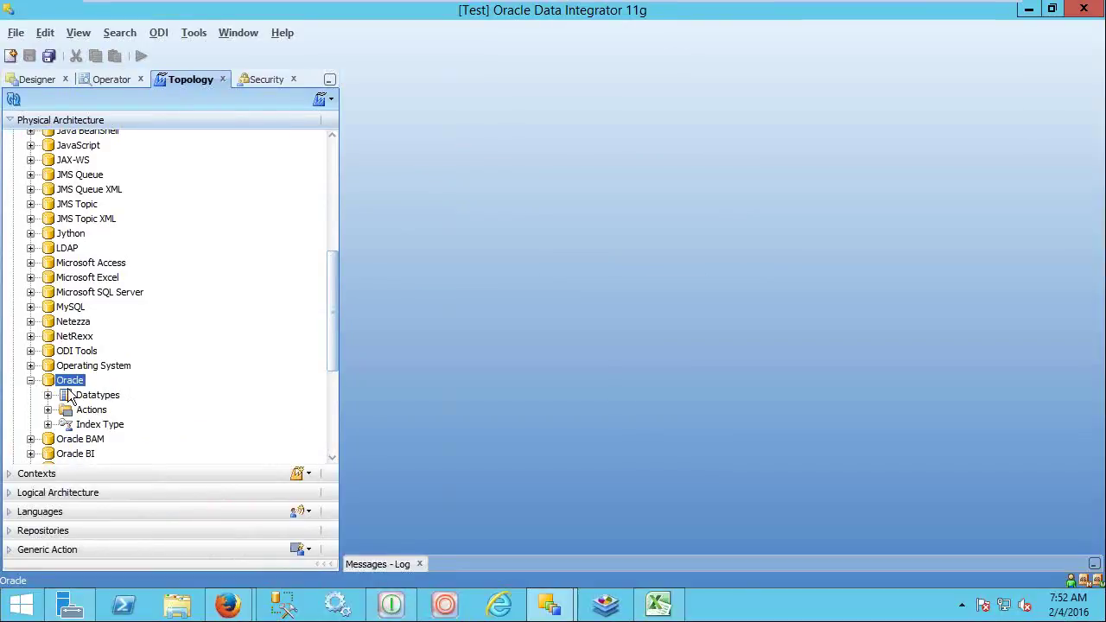
Create a new Oracle data server named ERP
right_click(67, 382)
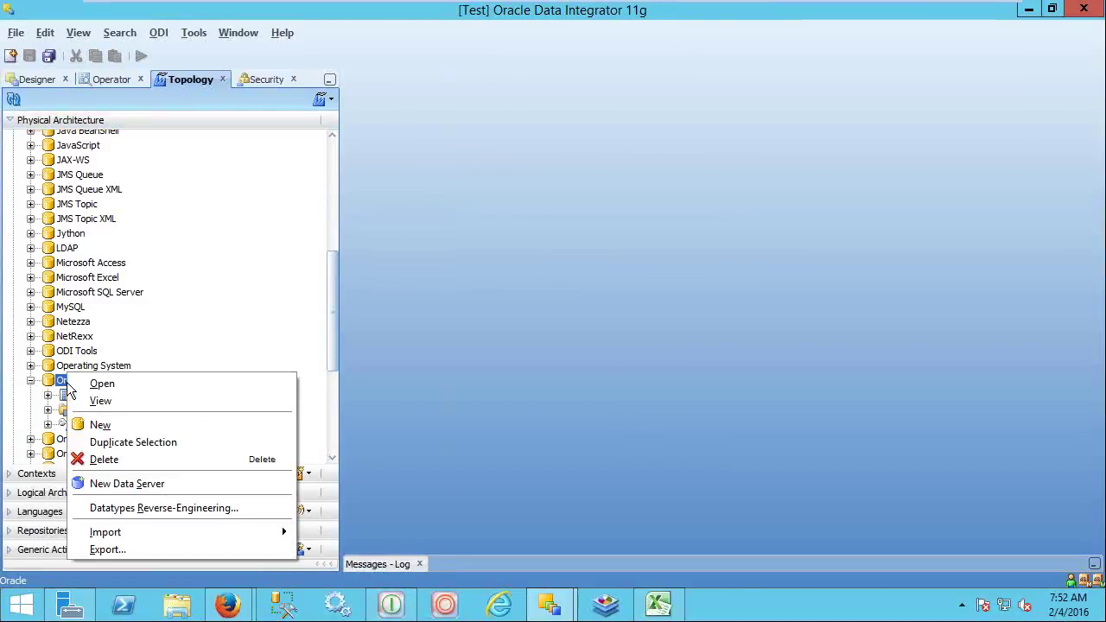
click(162, 486)
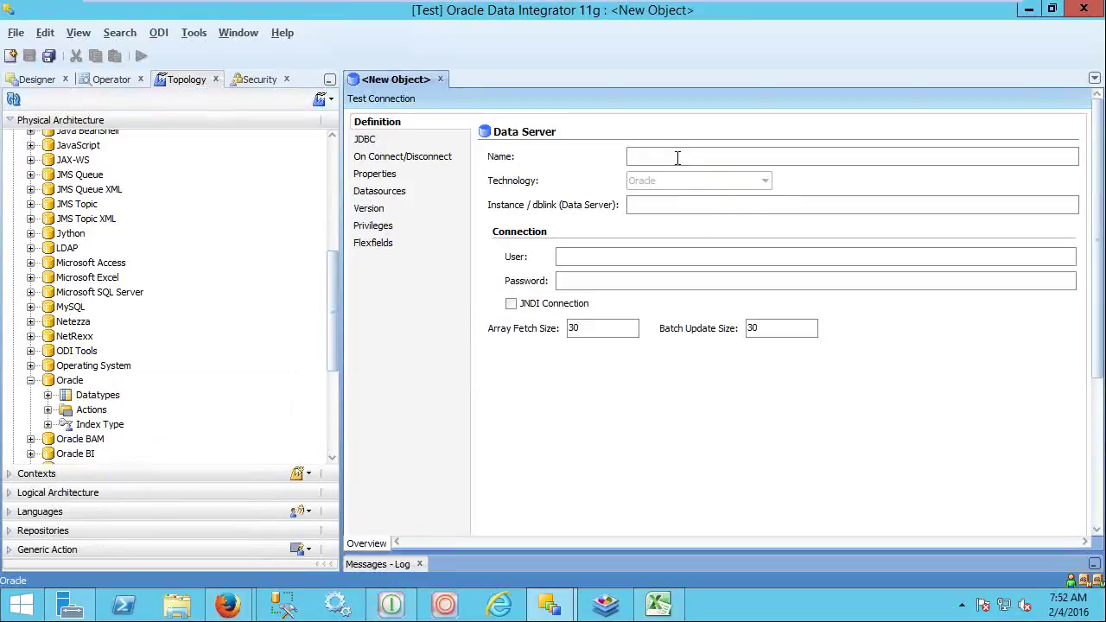
text(ERP)
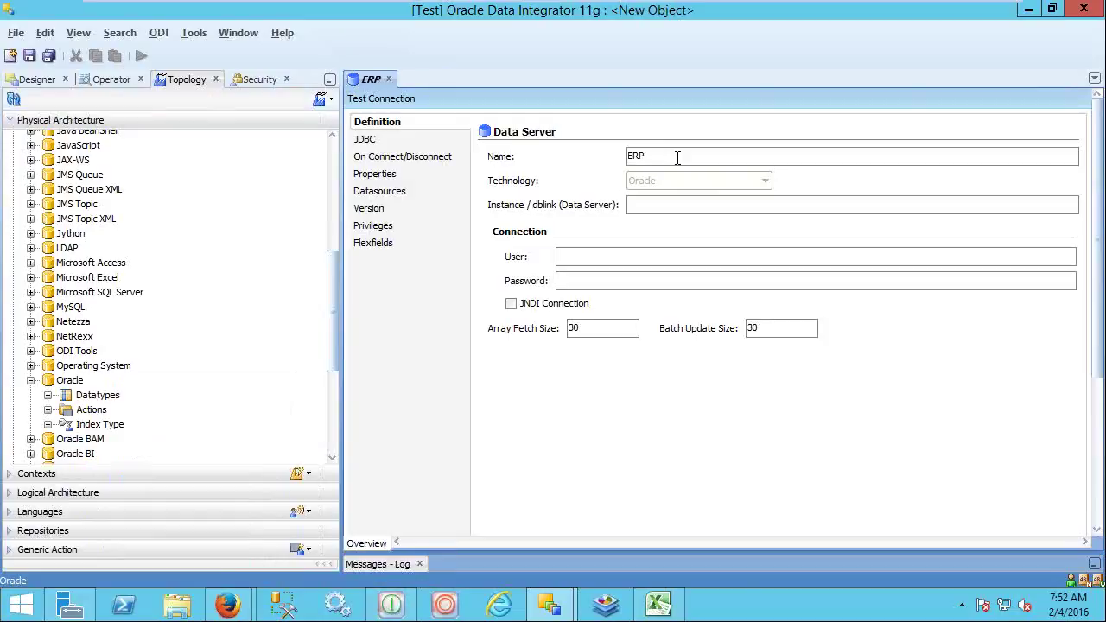
key(Tab)
key(Tab)
Enter the connection user name and password for the ERP data server
text(fdmeepassword)
key(ctrl+a)
drag(593, 283, 555, 278)
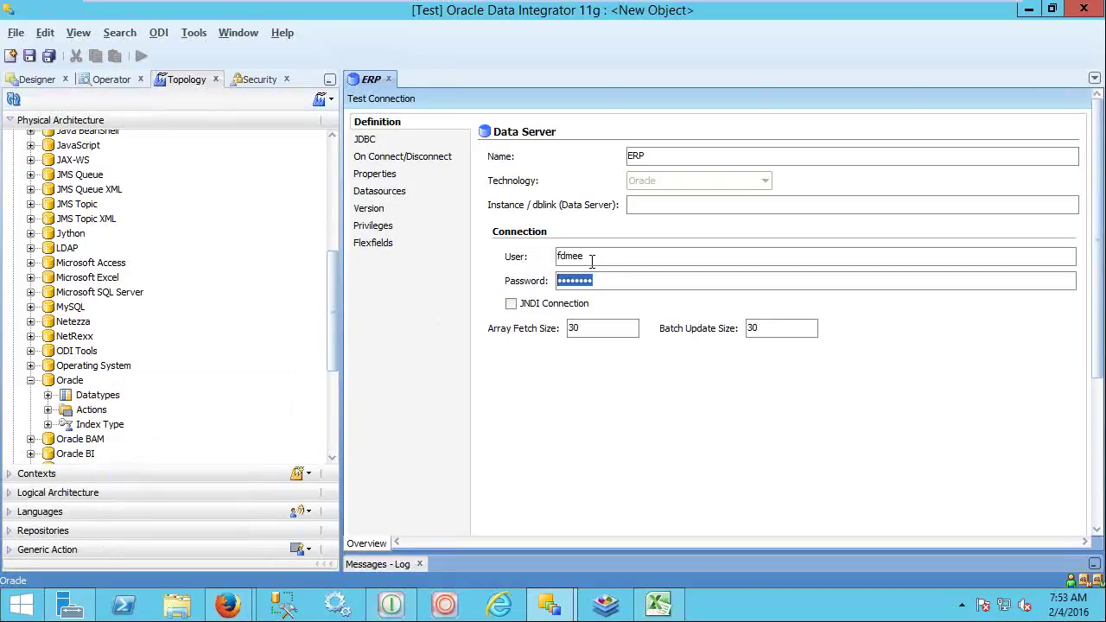
click(227, 604)
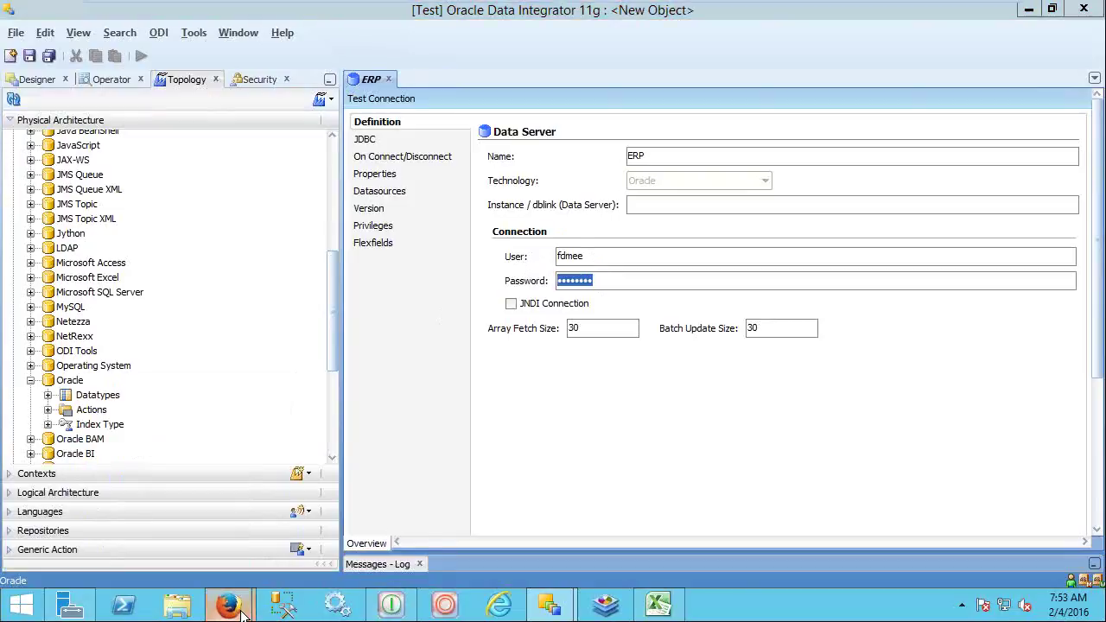
In EPM Workspace, scroll the Source System list to the ERP entry, then go to Source Accounting Entities
click(300, 530)
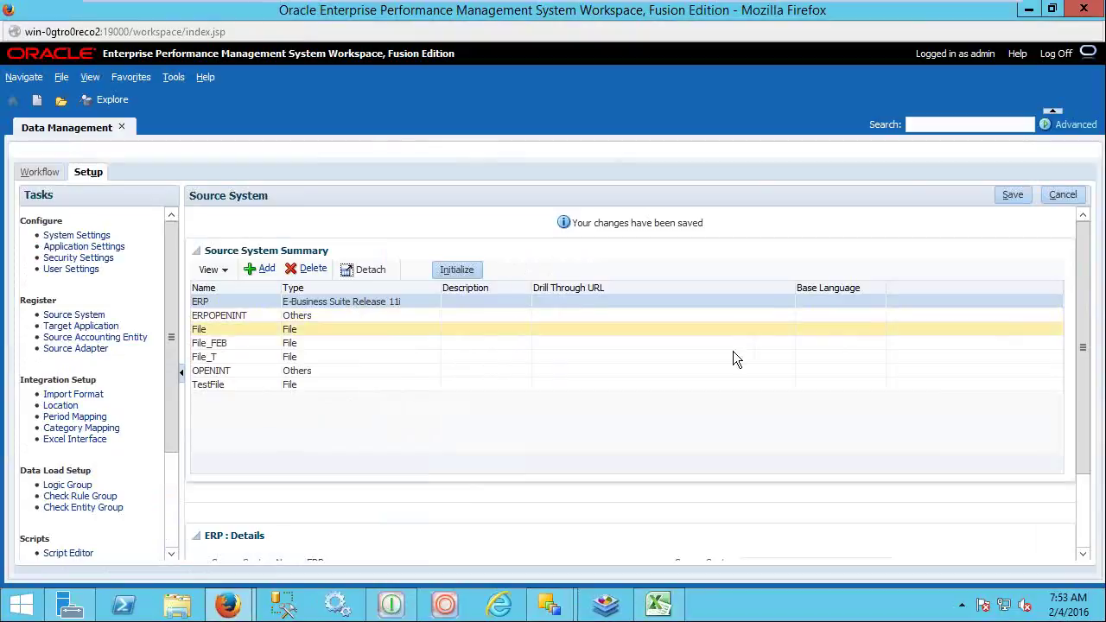
drag(1078, 340, 1082, 415)
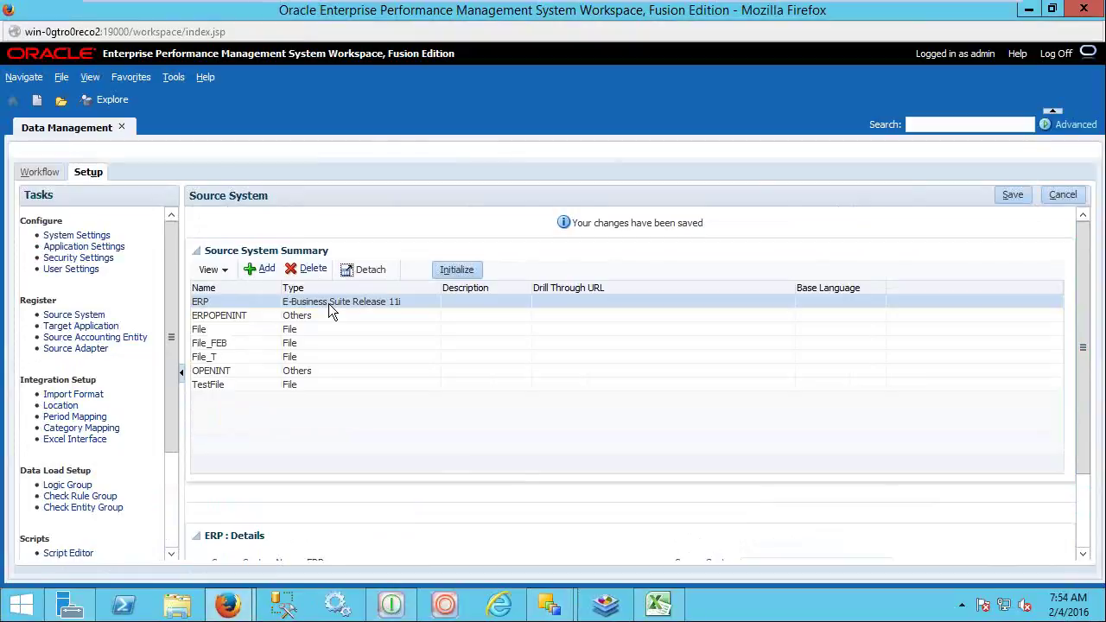
click(79, 339)
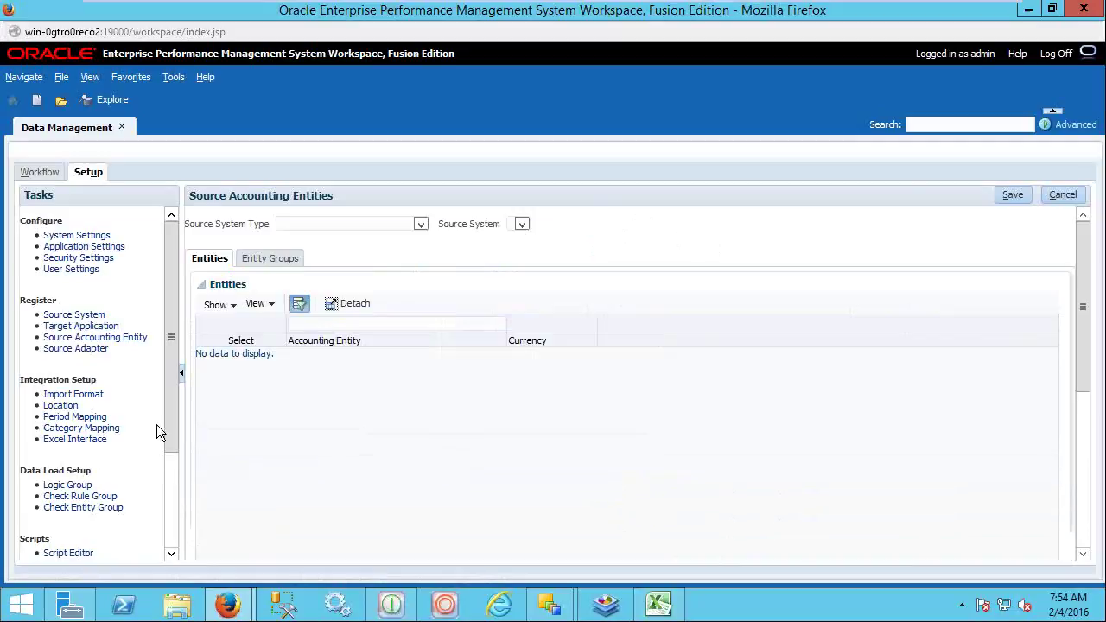
Filter Source Accounting Entities by type E-Business Suite Release 11i and source system ERP
click(420, 224)
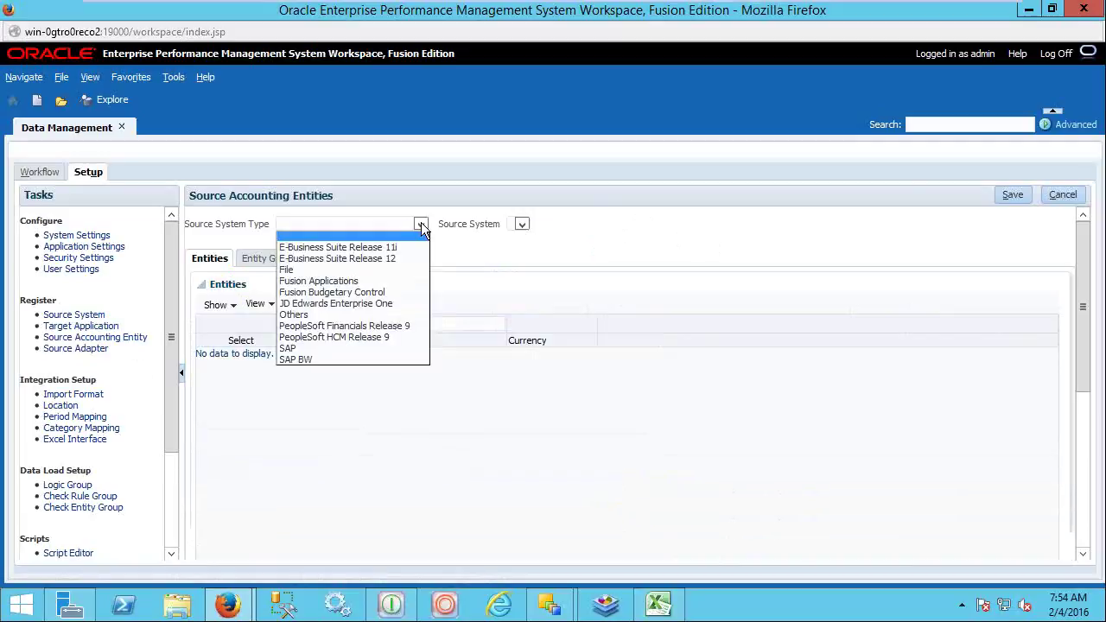
click(407, 247)
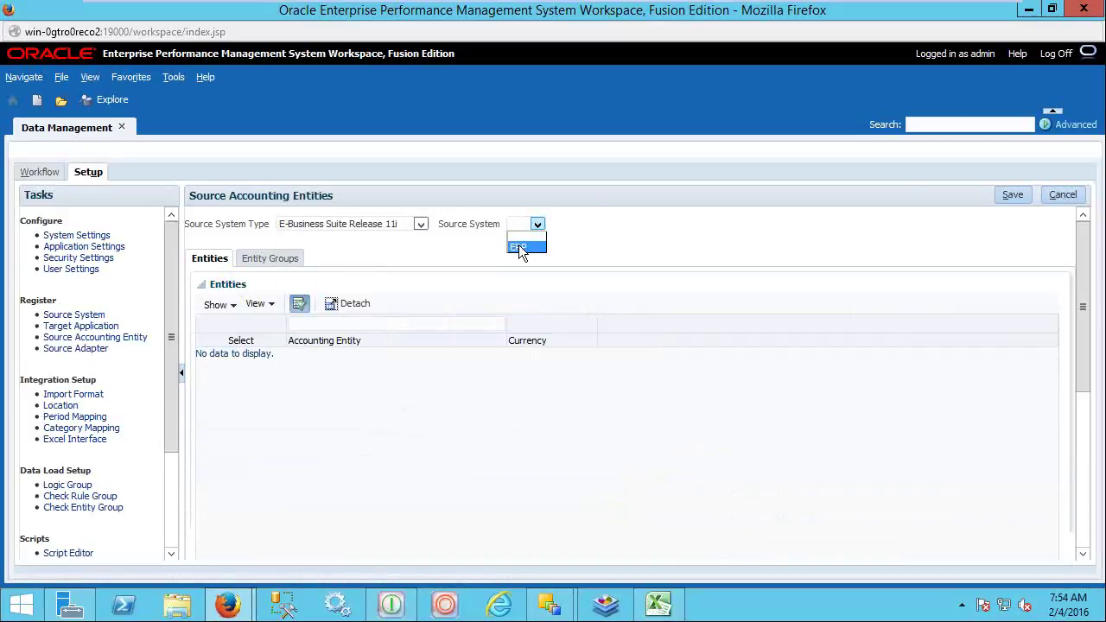
click(519, 248)
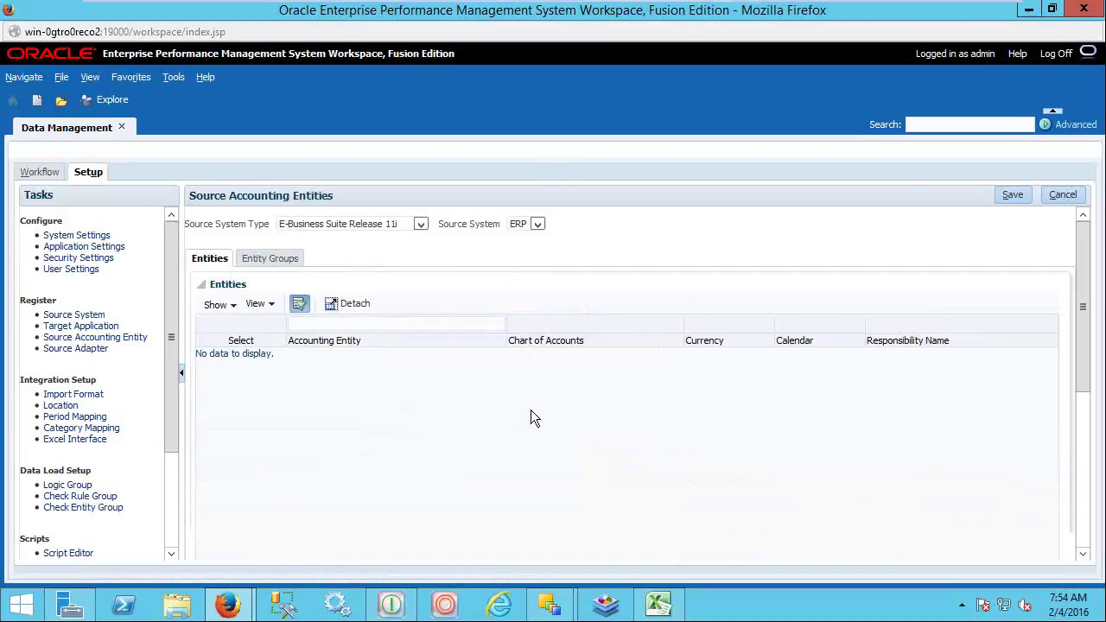
drag(616, 340, 251, 414)
Minimize the virtual machine window to return to the FDMEE _Schedule Excel workbook
mouse_move(168, 362)
mouse_down()
mouse_move(171, 418)
mouse_move(166, 370)
mouse_up()
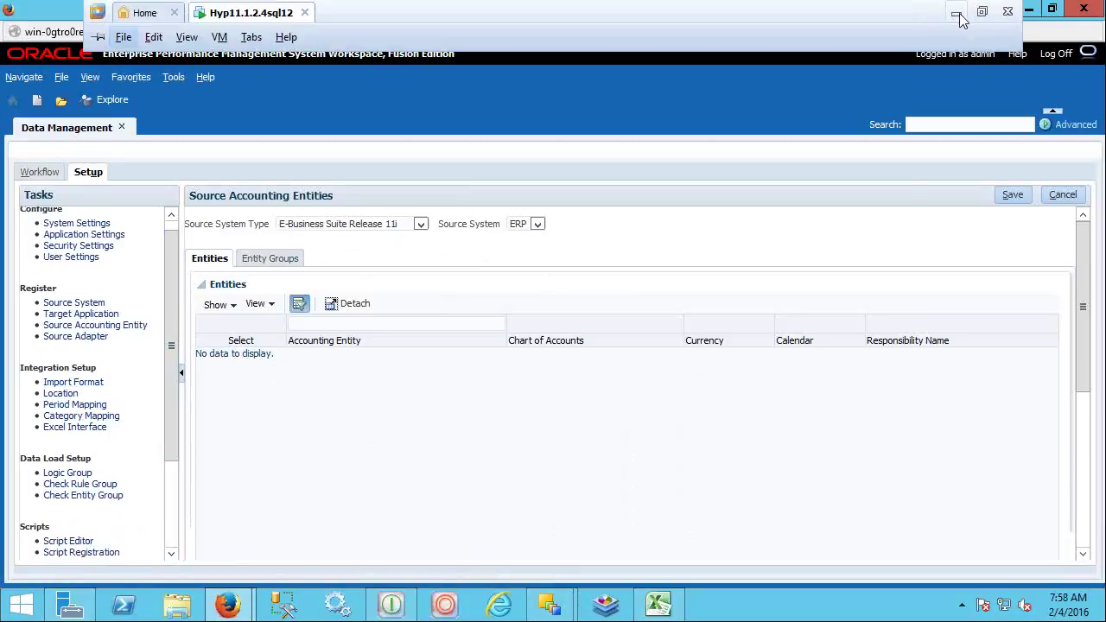
click(958, 16)
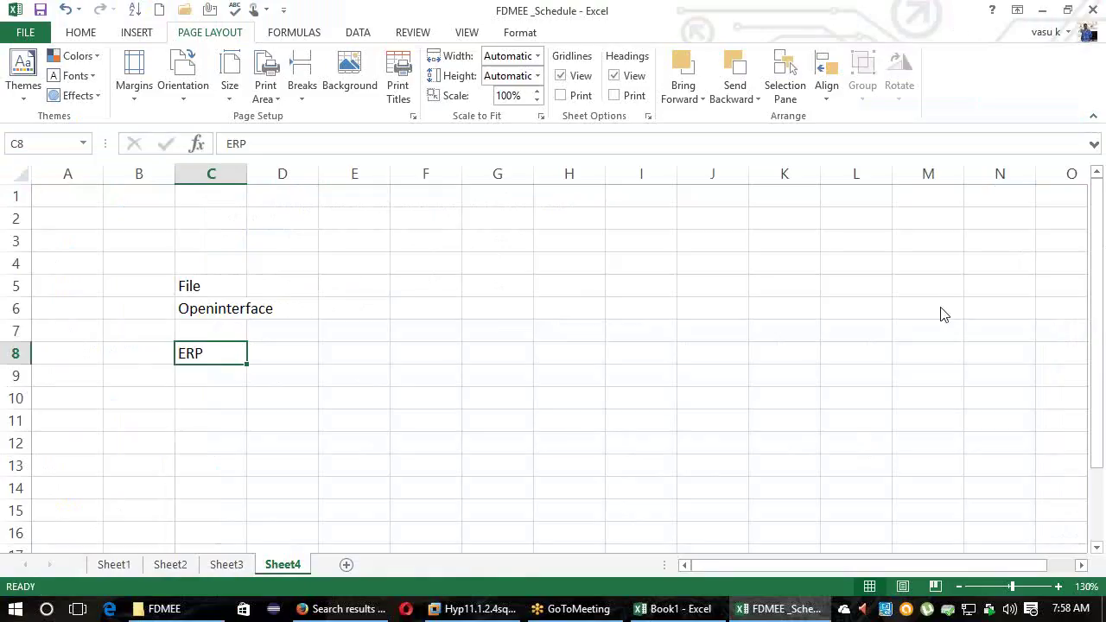